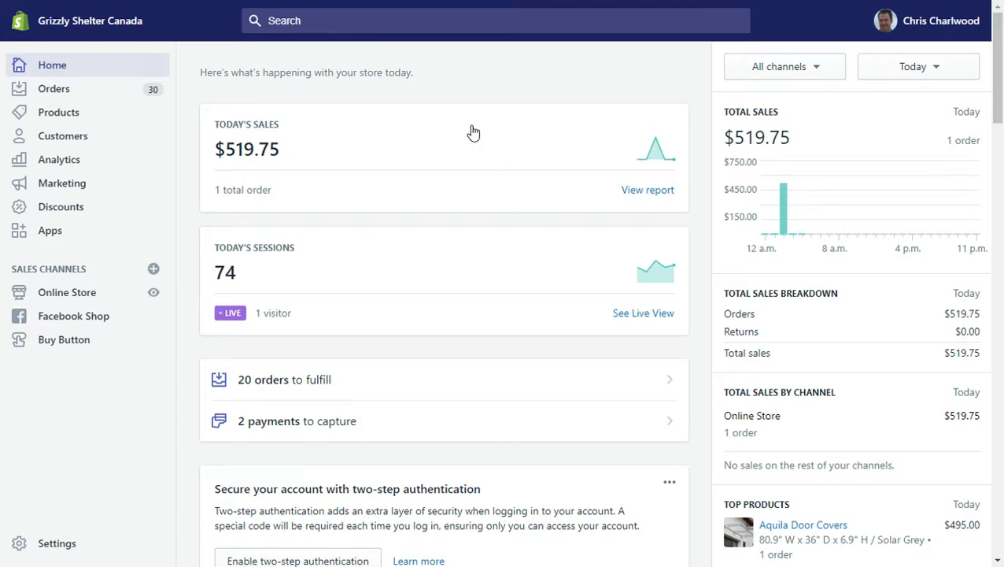
# Step: Review the home dashboard cards and open the checkout recovery email from the abandoned checkout summary
pyautogui.scroll(-3, 446, 192)
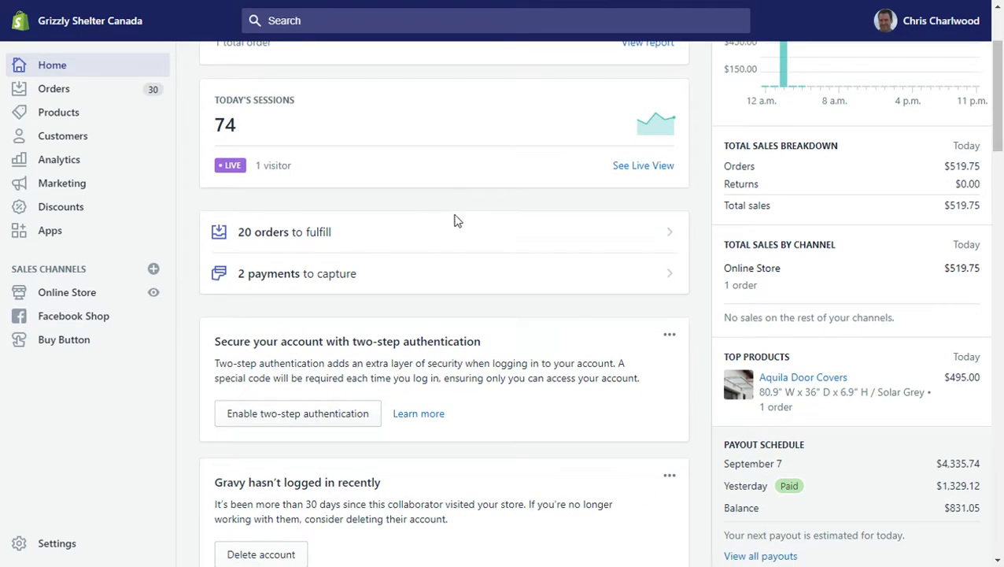
pyautogui.scroll(1, 484, 248)
pyautogui.scroll(-5, 488, 248)
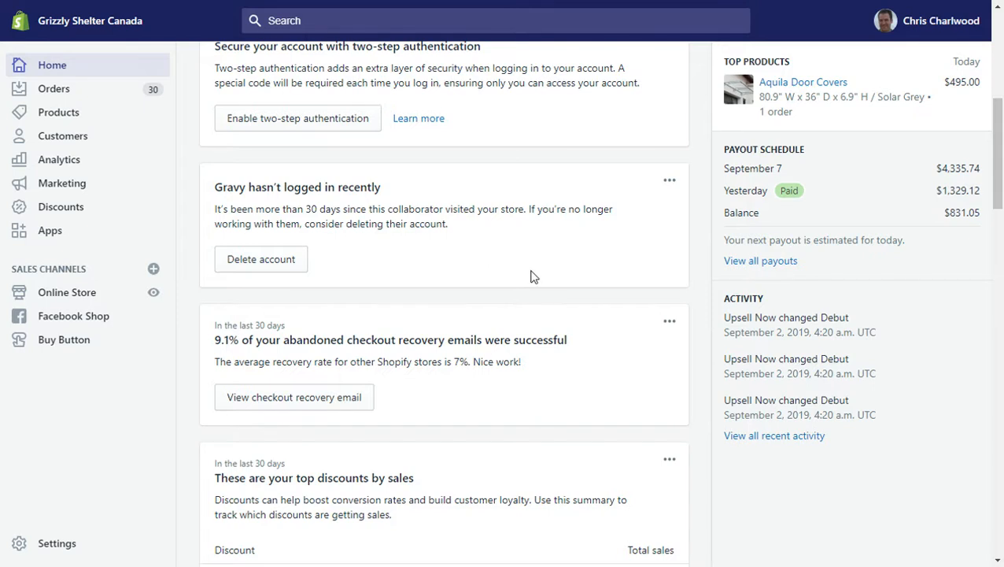
pyautogui.scroll(-1, 528, 275)
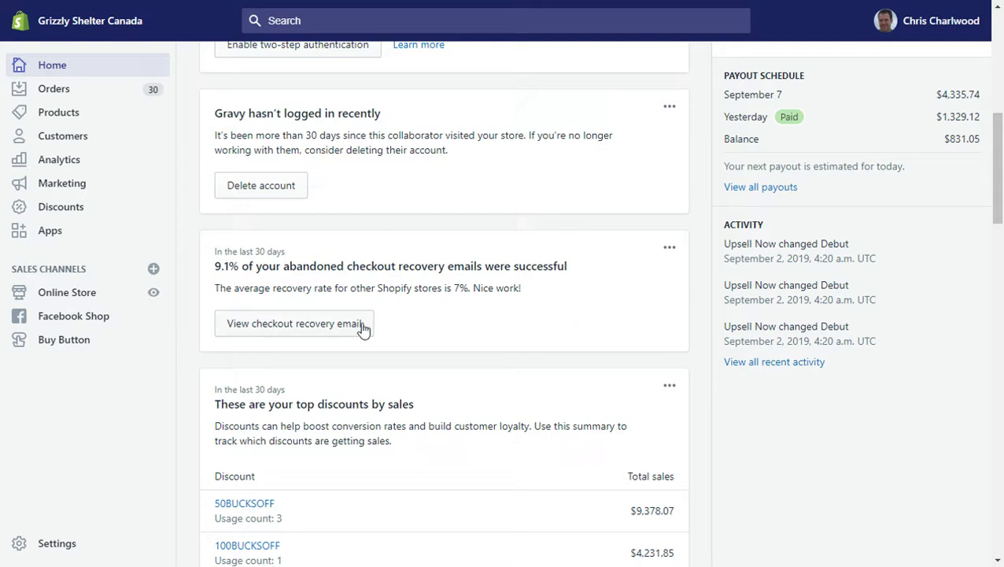
pyautogui.scroll(-2, 177, 374)
pyautogui.scroll(3, 156, 376)
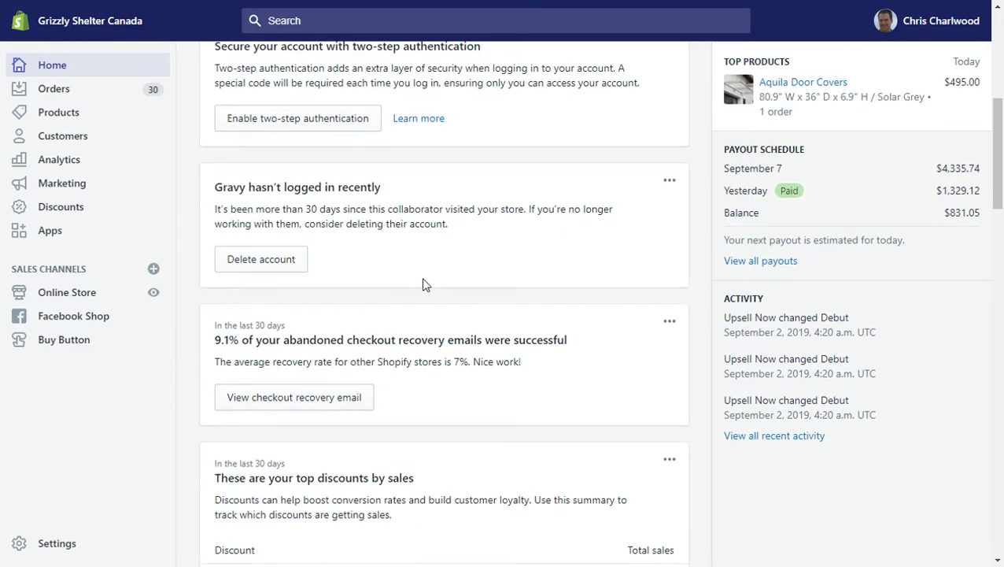
pyautogui.click(328, 403)
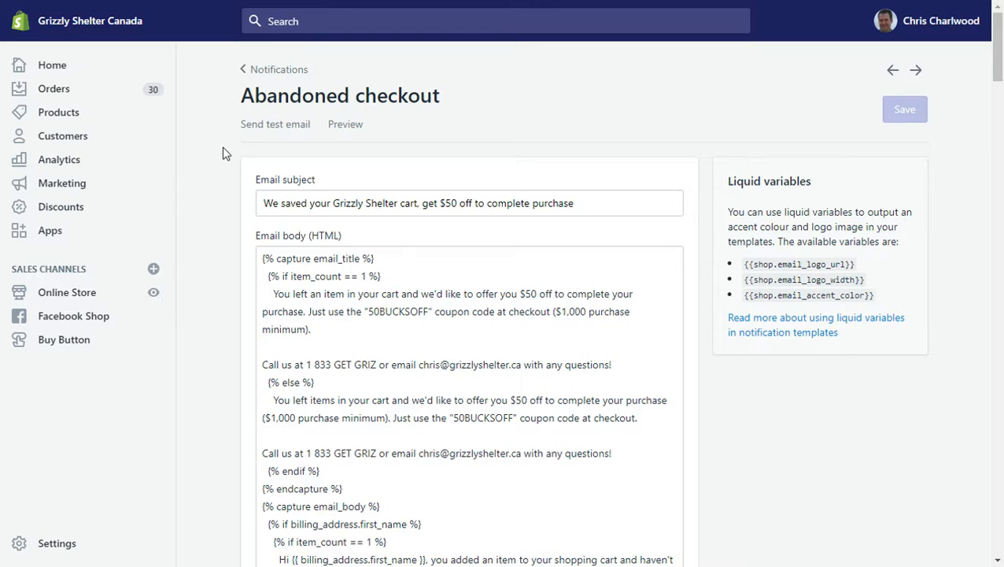
# Step: Go back to the store settings and reopen the Abandoned checkout template from the customer notifications
pyautogui.click(266, 70)
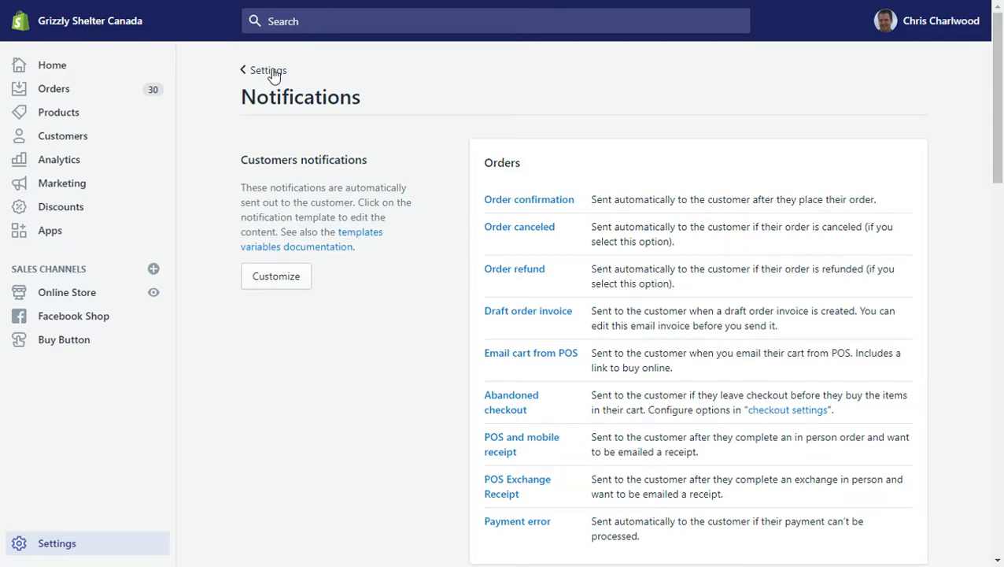
pyautogui.click(272, 72)
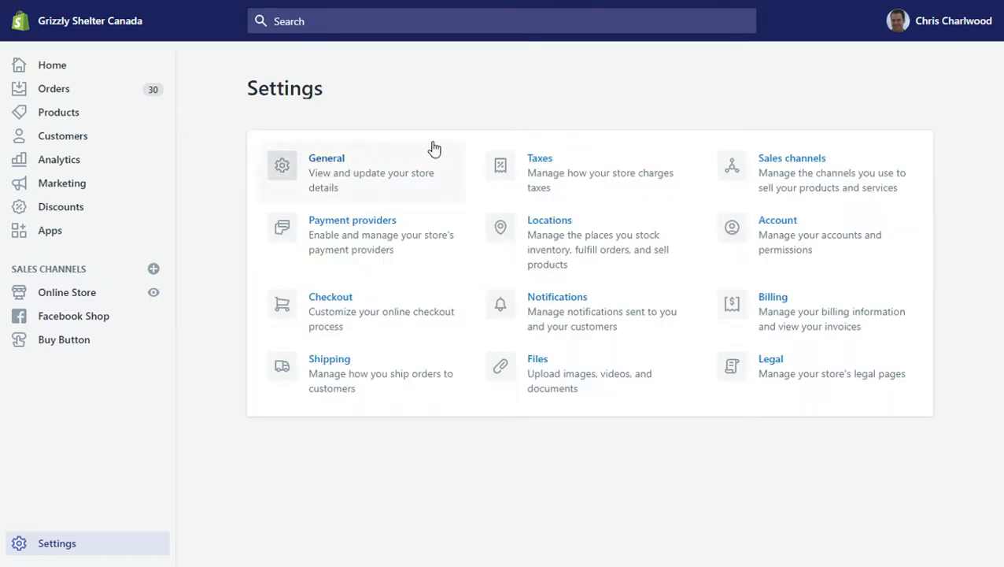
pyautogui.click(545, 301)
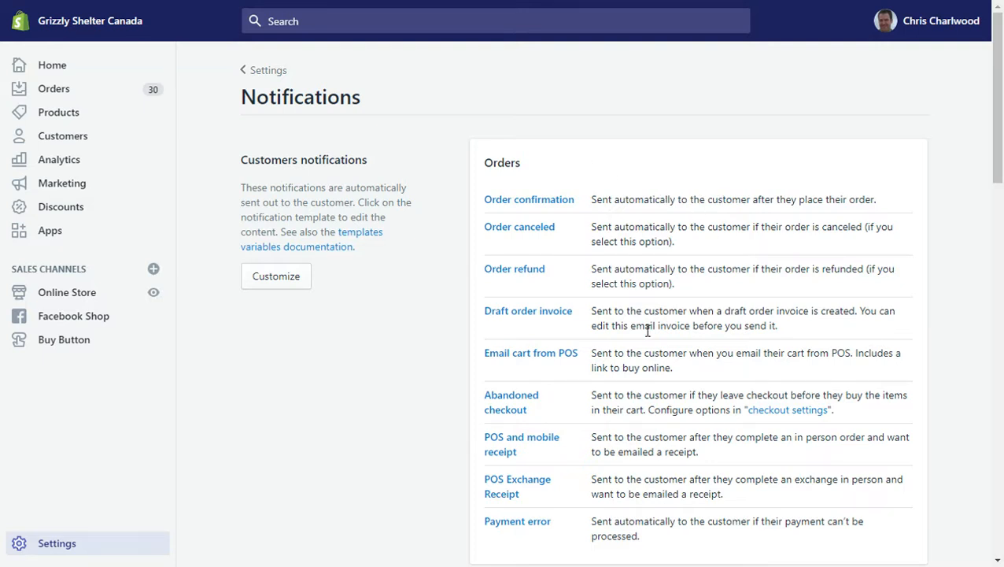
pyautogui.click(507, 400)
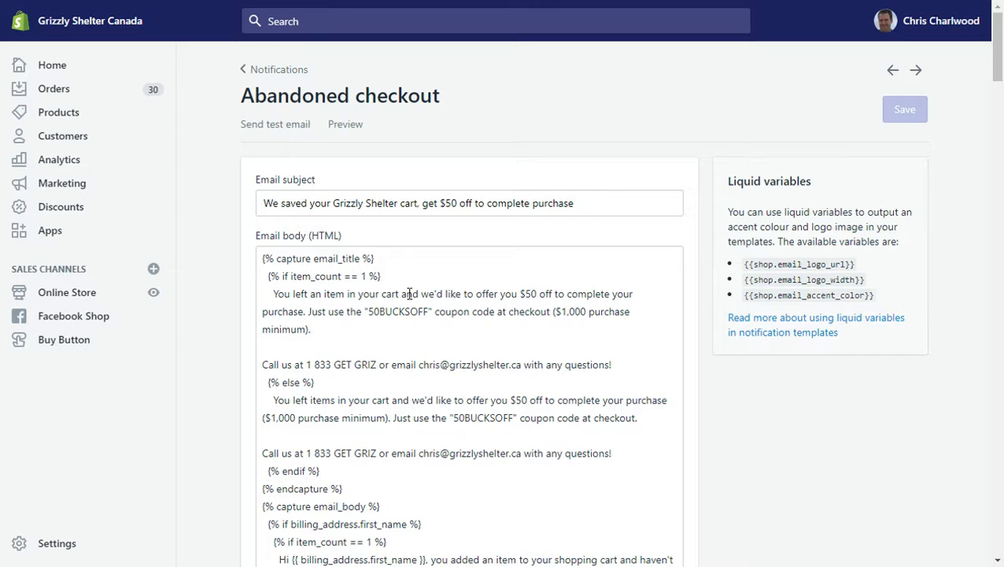
# Step: Examine the abandoned checkout email's subject and HTML body, including the coupon offer text and template code
pyautogui.scroll(-2, 415, 271)
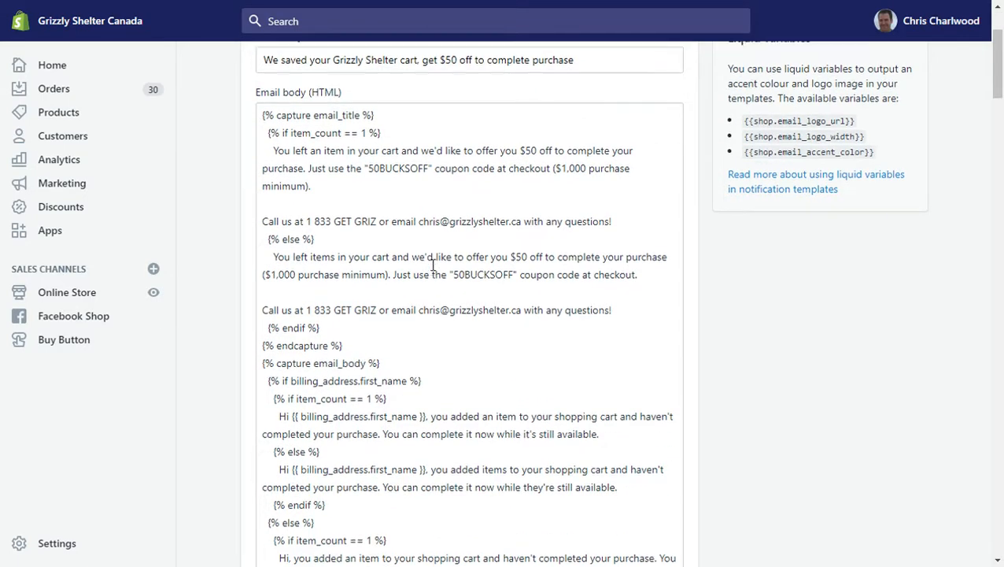
pyautogui.scroll(2, 432, 265)
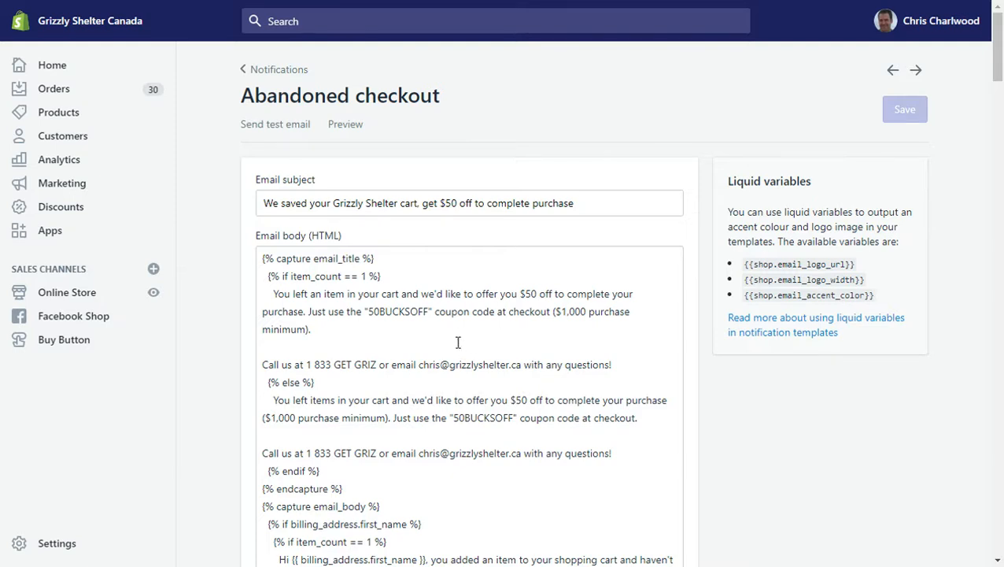
pyautogui.scroll(-1, 444, 331)
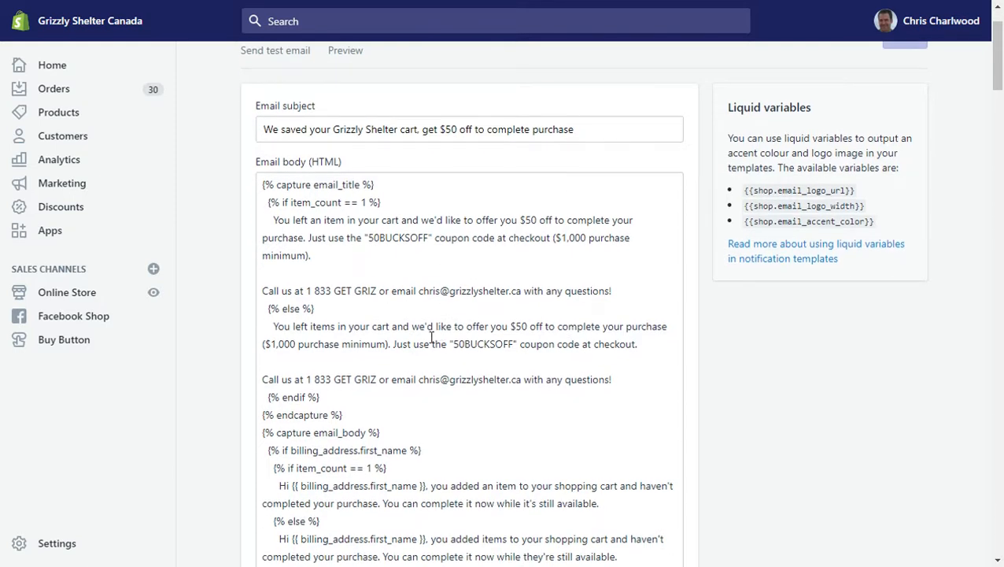
pyautogui.scroll(-1, 385, 352)
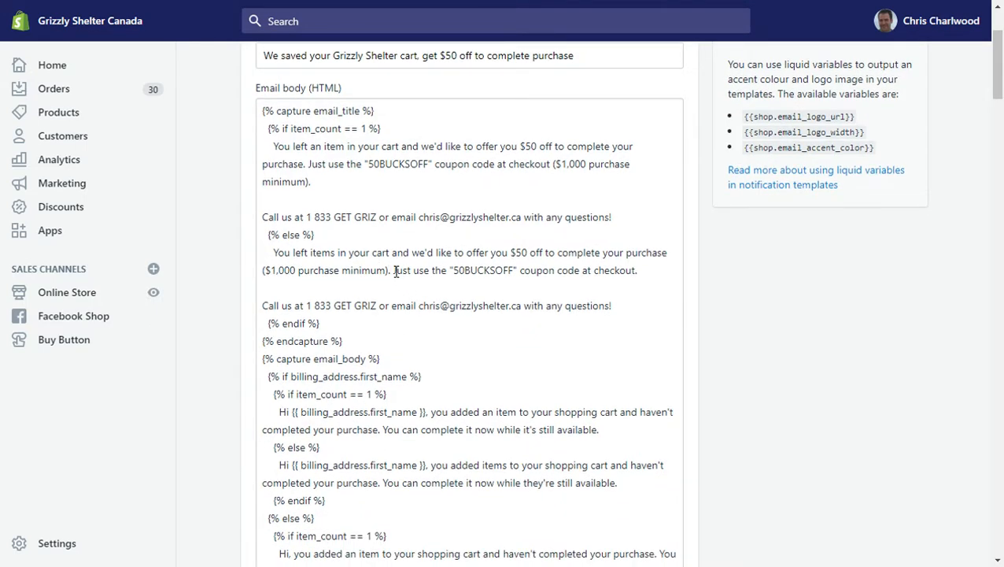
pyautogui.scroll(1, 394, 271)
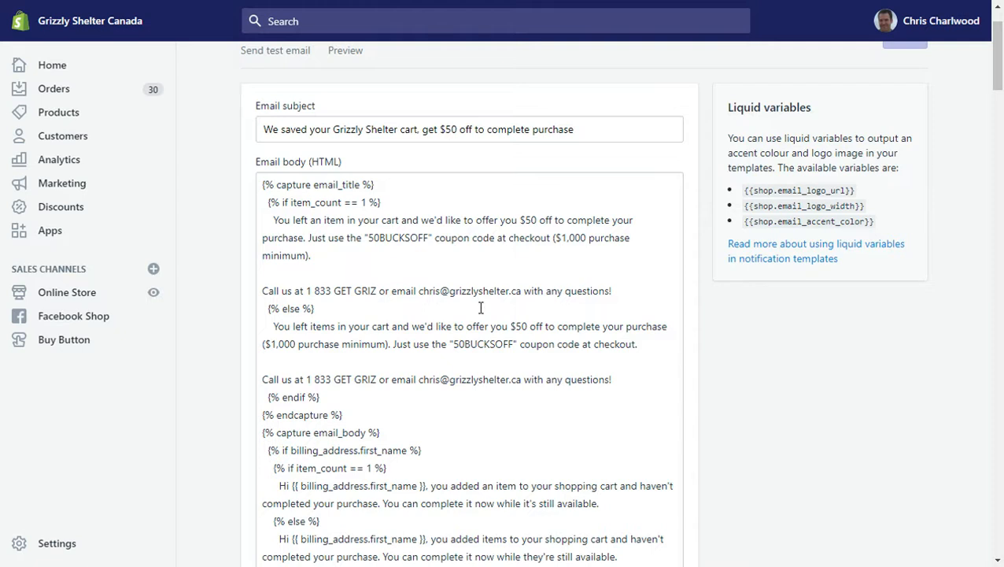
pyautogui.scroll(-1, 477, 309)
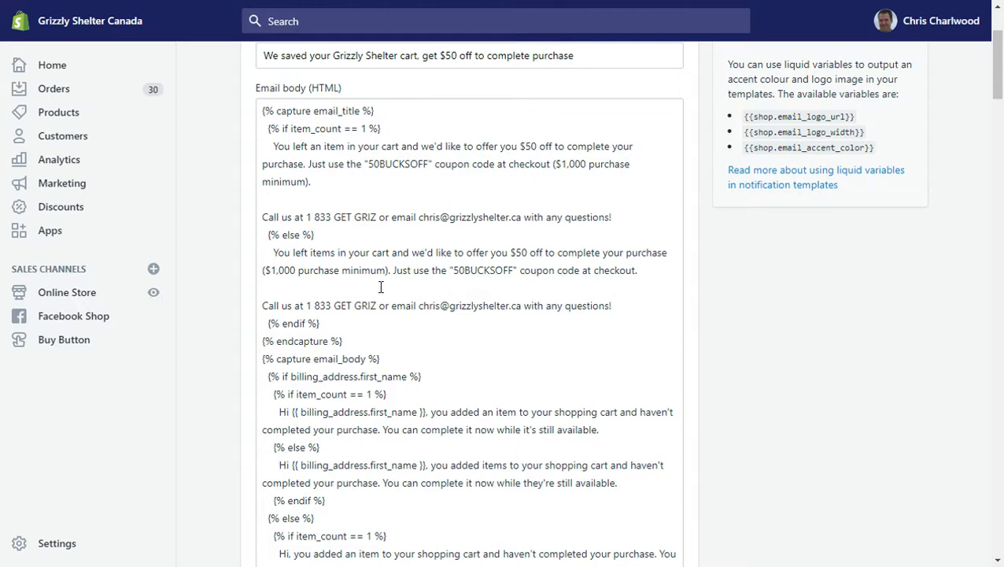
pyautogui.scroll(1, 381, 288)
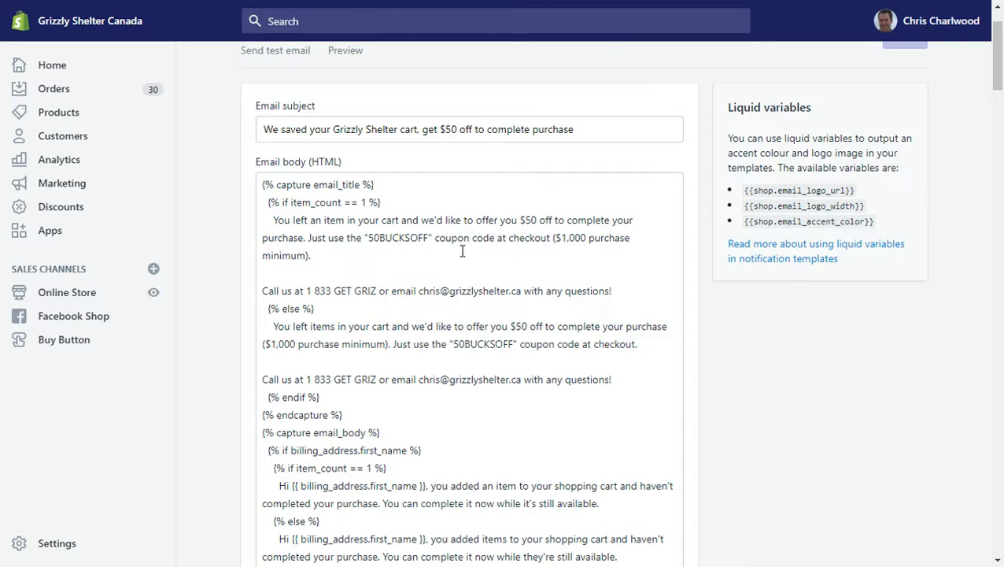
pyautogui.scroll(-2, 549, 260)
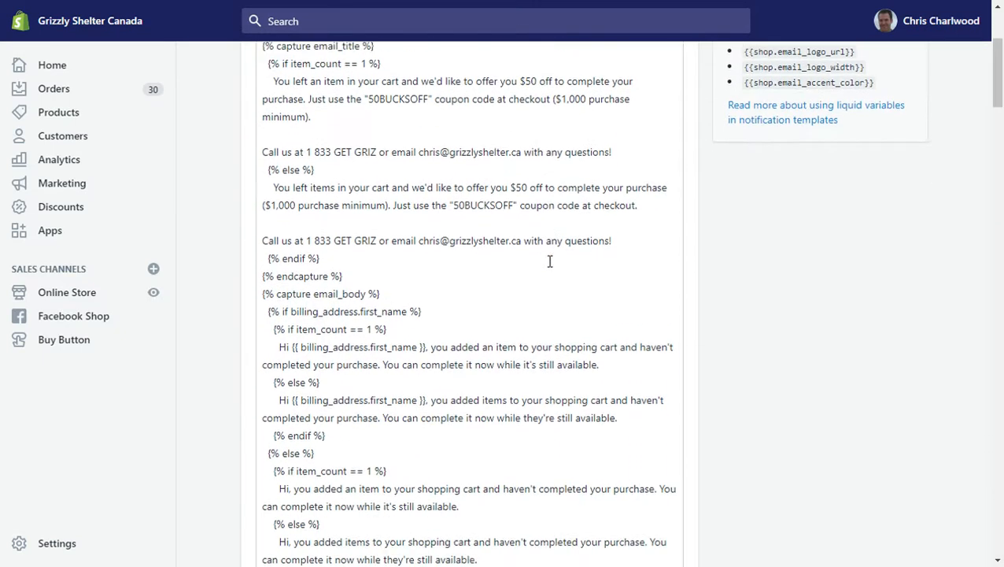
pyautogui.scroll(-10, 549, 261)
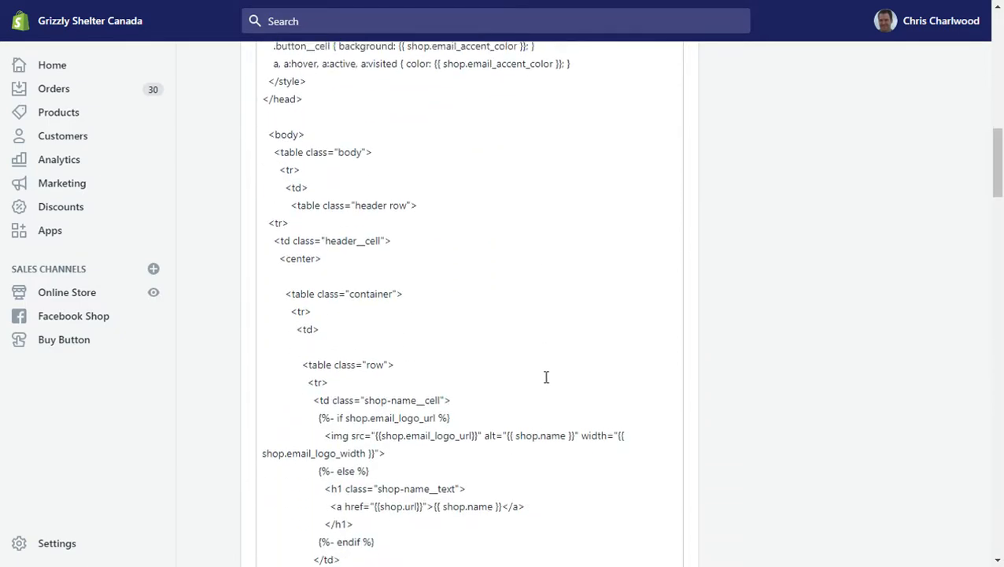
pyautogui.scroll(-7, 590, 386)
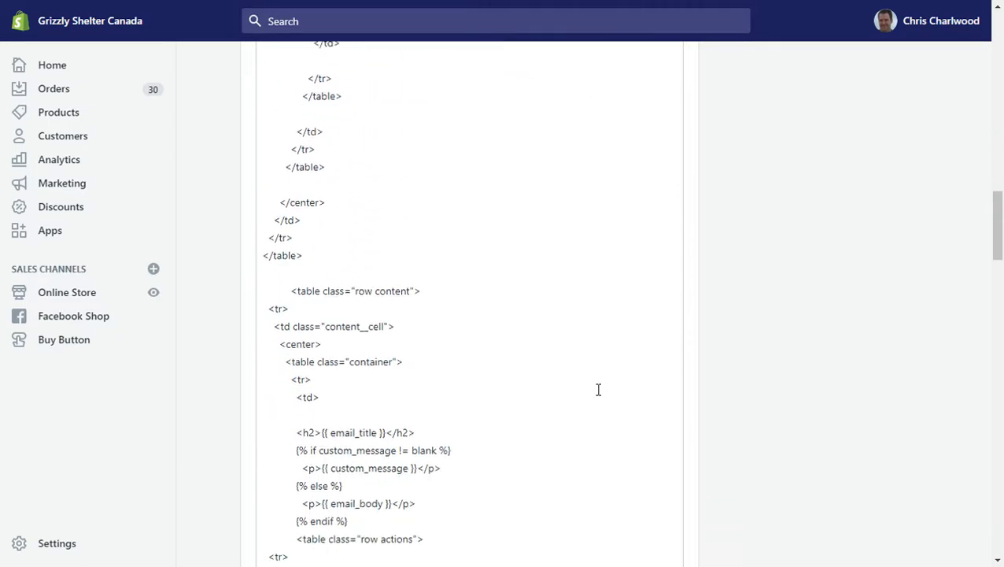
pyautogui.scroll(-15, 598, 389)
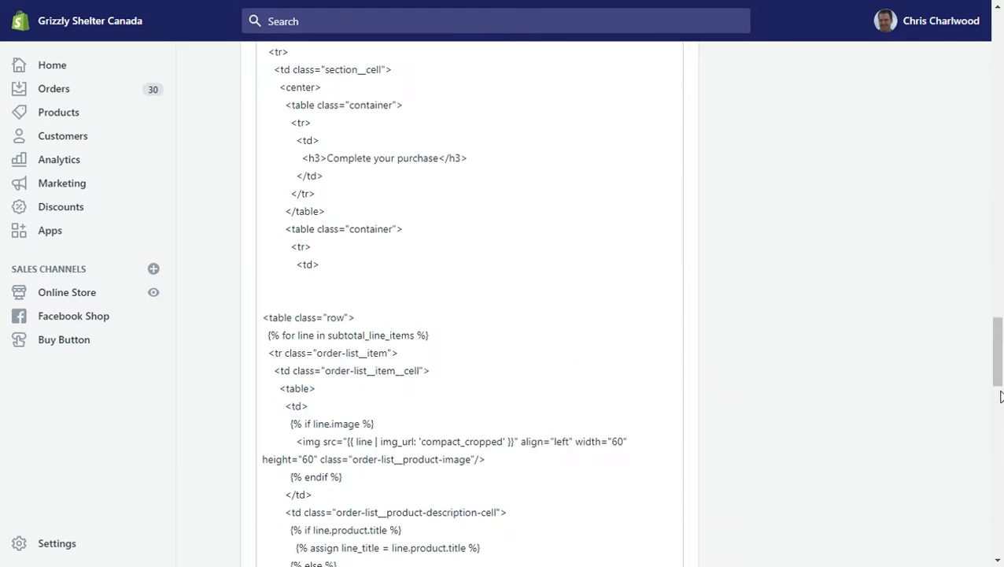
pyautogui.moveTo(1001, 396); pyautogui.dragTo(993, 79)
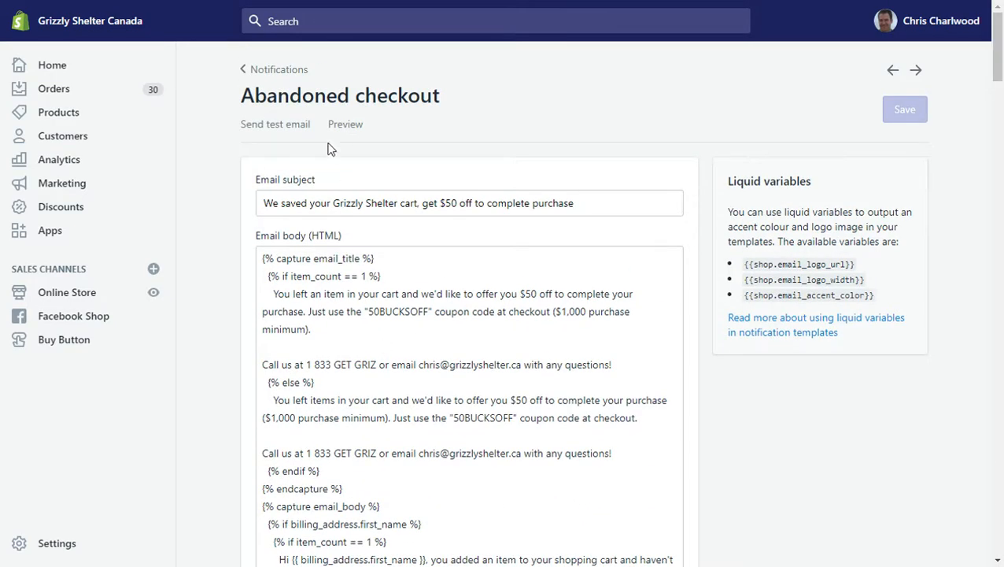
# Step: Preview the abandoned checkout email, look through its offer, cart link and product list, and close the preview
pyautogui.click(346, 126)
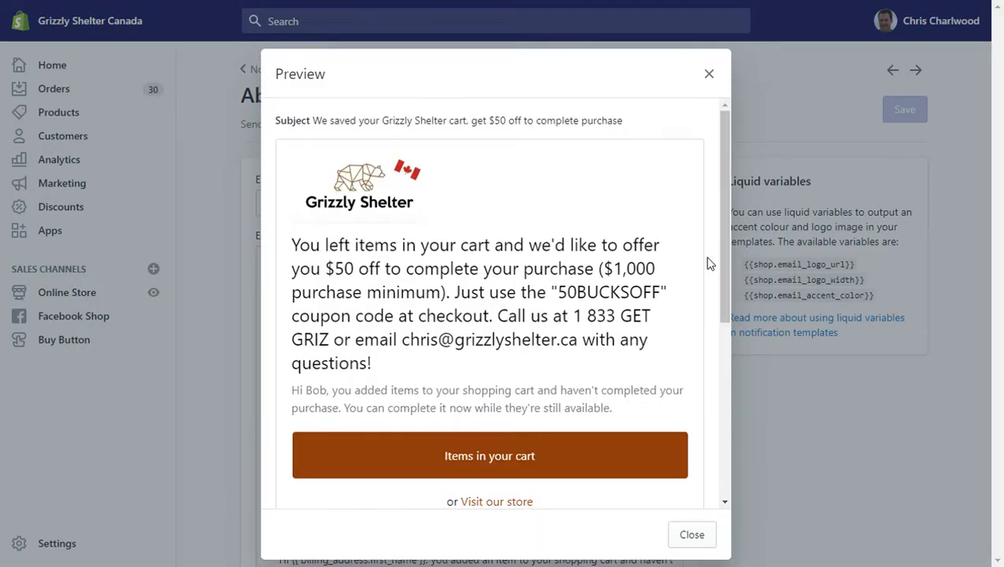
pyautogui.scroll(-1, 480, 279)
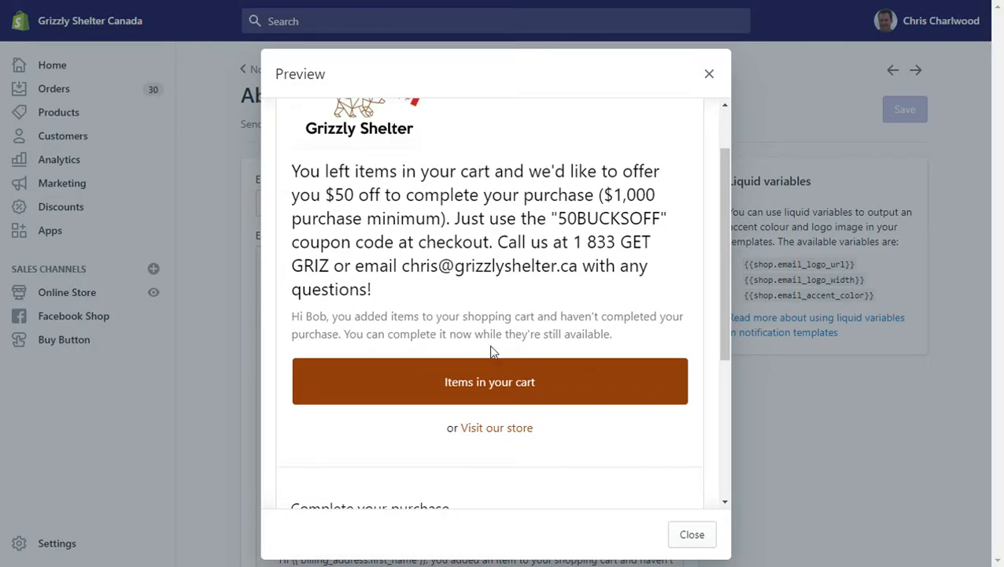
pyautogui.scroll(-1, 511, 378)
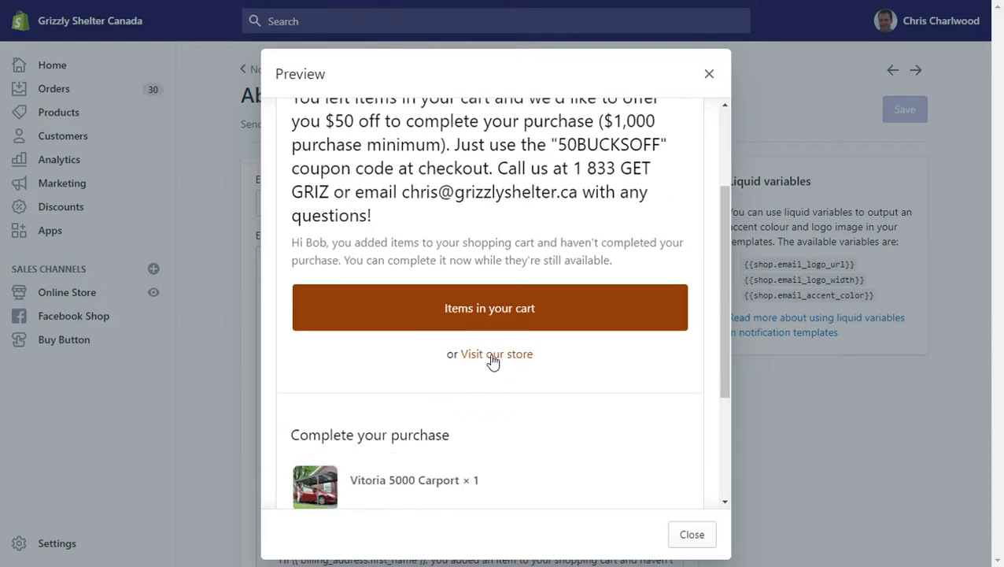
pyautogui.scroll(-2, 489, 360)
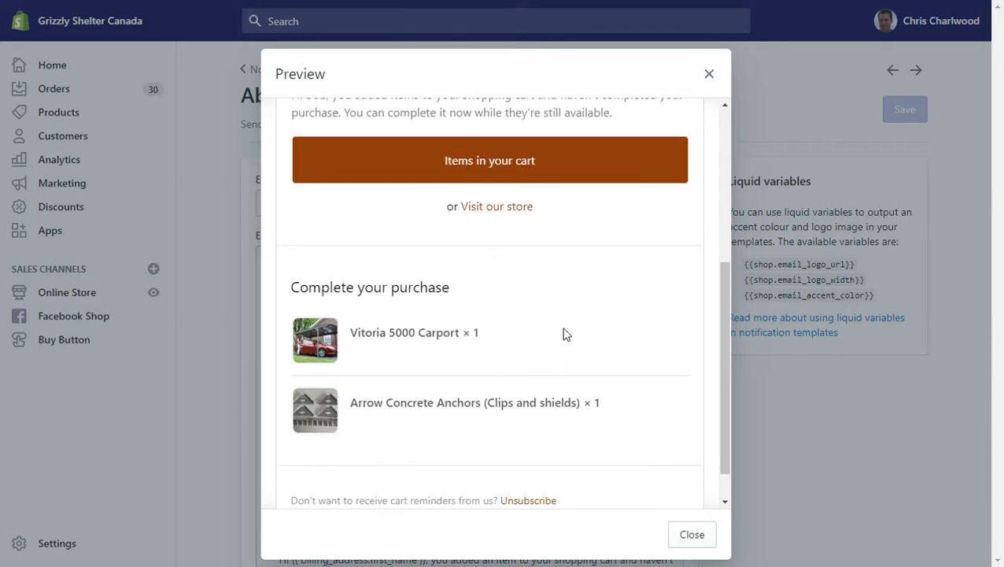
pyautogui.click(709, 73)
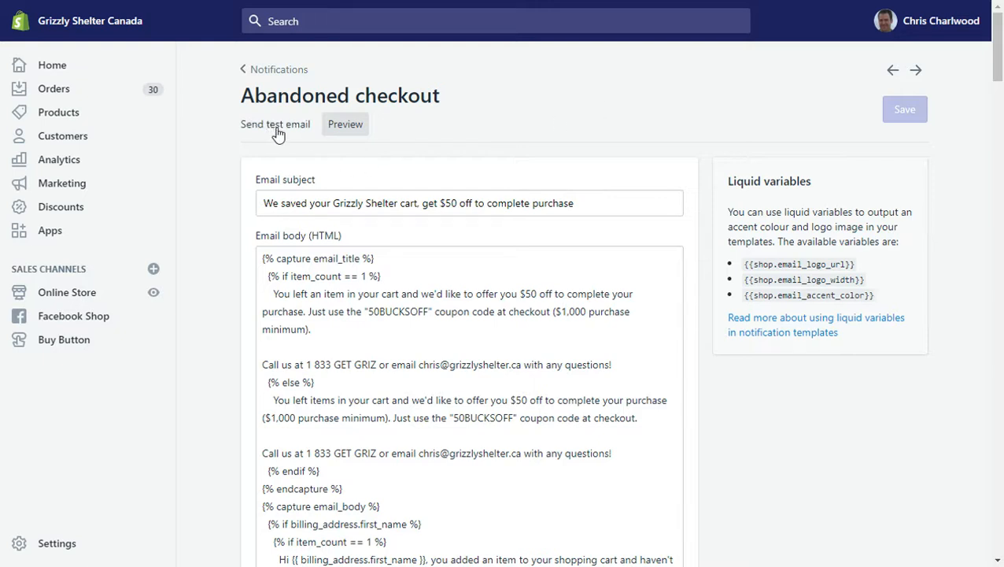
# Step: Start a new discount of the discount code kind and enter 10DOLLARSOFF as its code
pyautogui.click(73, 216)
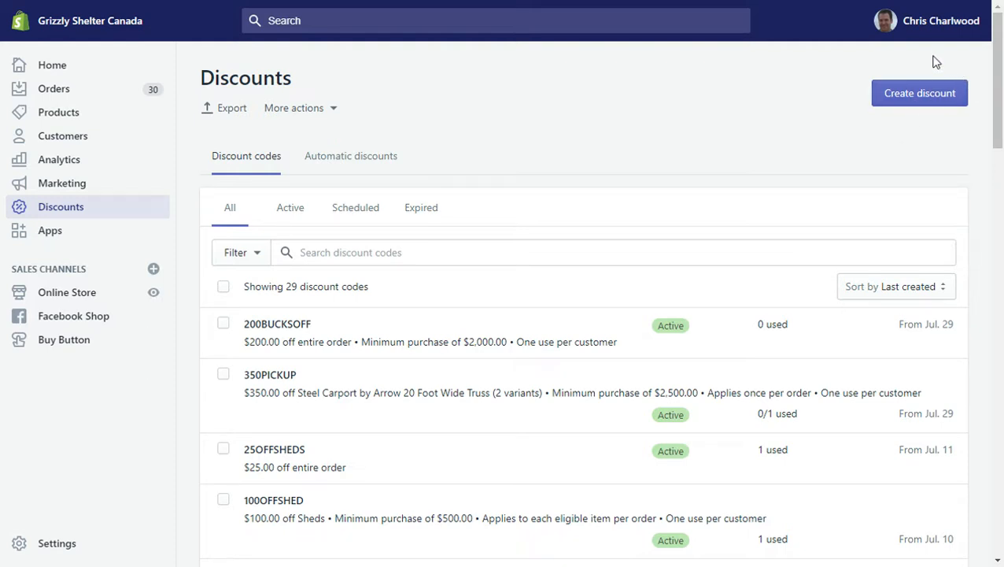
pyautogui.click(909, 103)
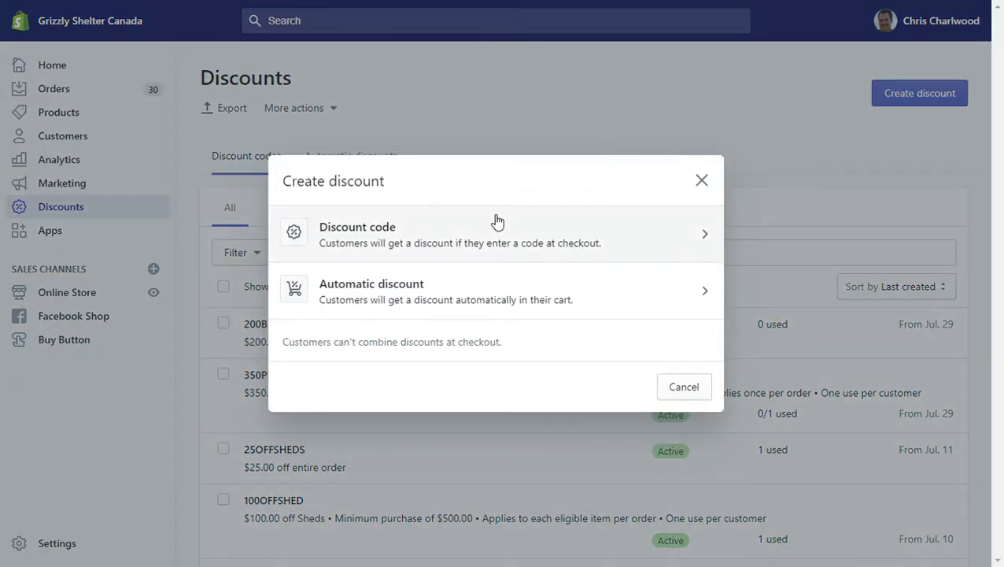
pyautogui.click(400, 236)
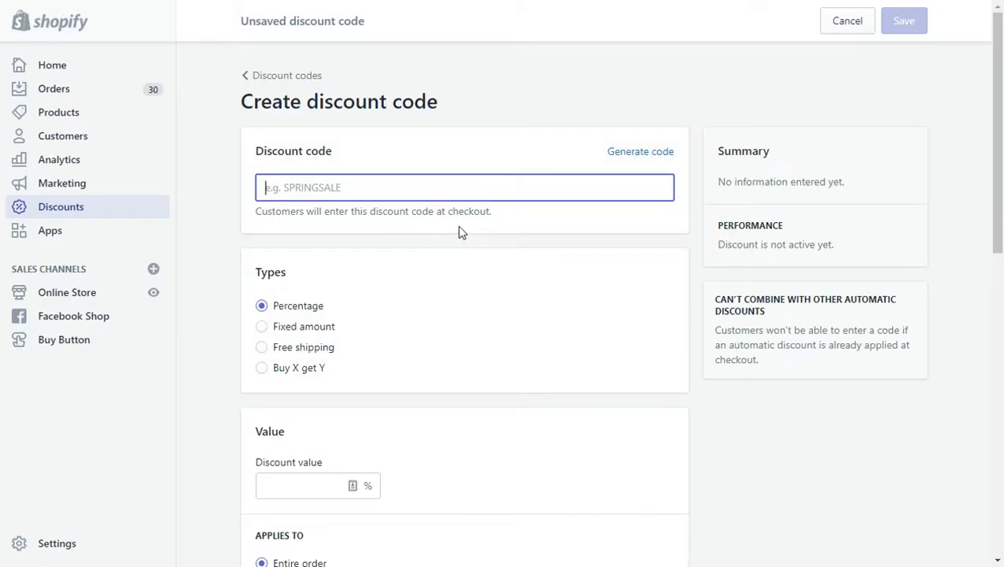
pyautogui.write('1')
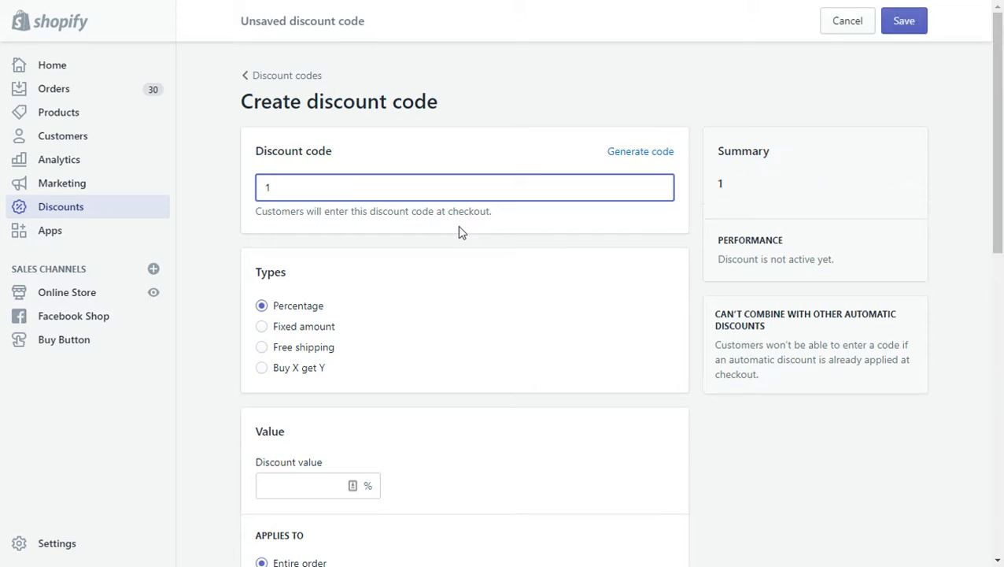
pyautogui.write('0do')
pyautogui.press('BackSpace')
pyautogui.press('BackSpace')
pyautogui.write('DOO')
pyautogui.press('BackSpace')
pyautogui.write('LLA')
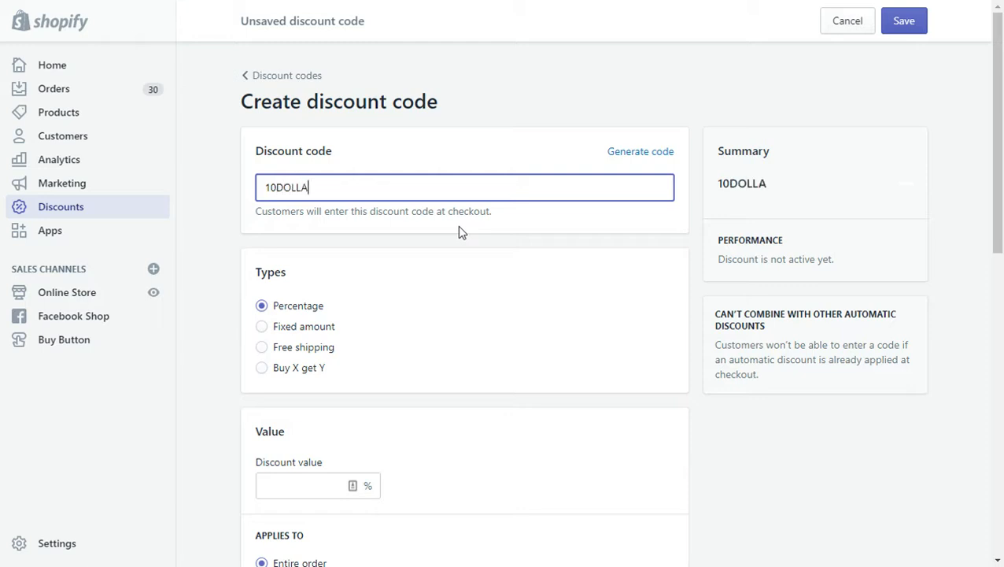
pyautogui.write('RSOFF')
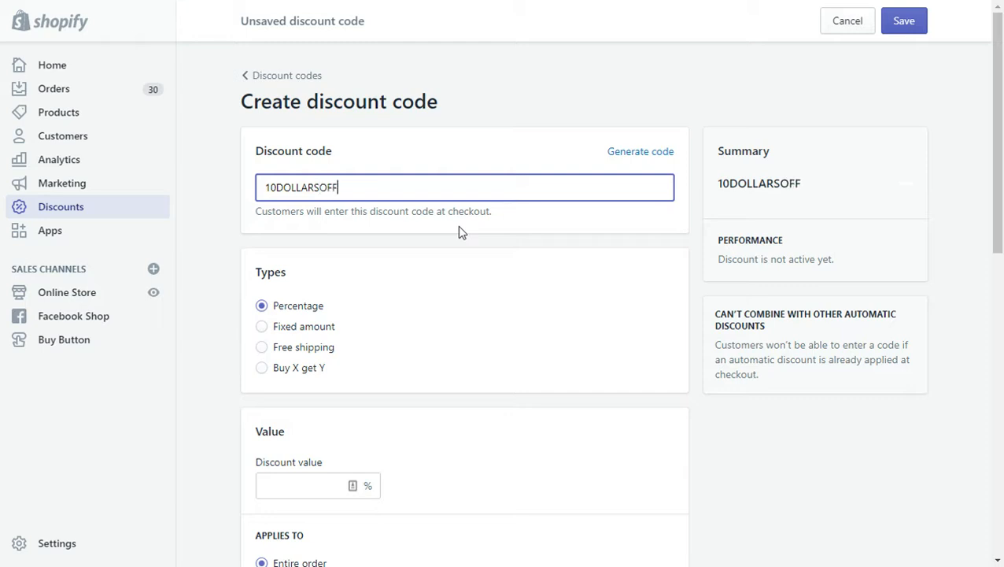
# Step: Set the discount type to Fixed amount with a discount value of $10
pyautogui.scroll(-1, 390, 325)
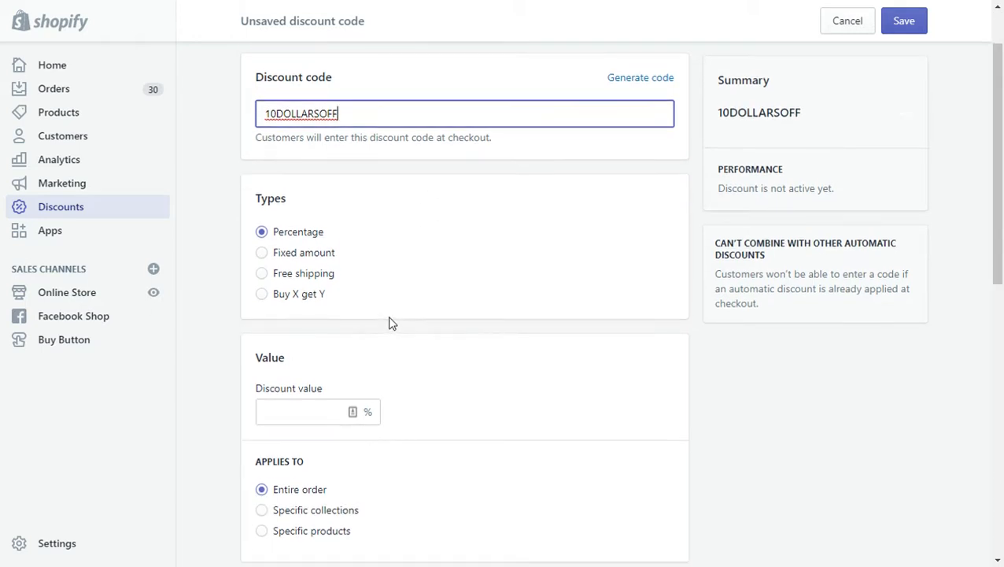
pyautogui.click(262, 254)
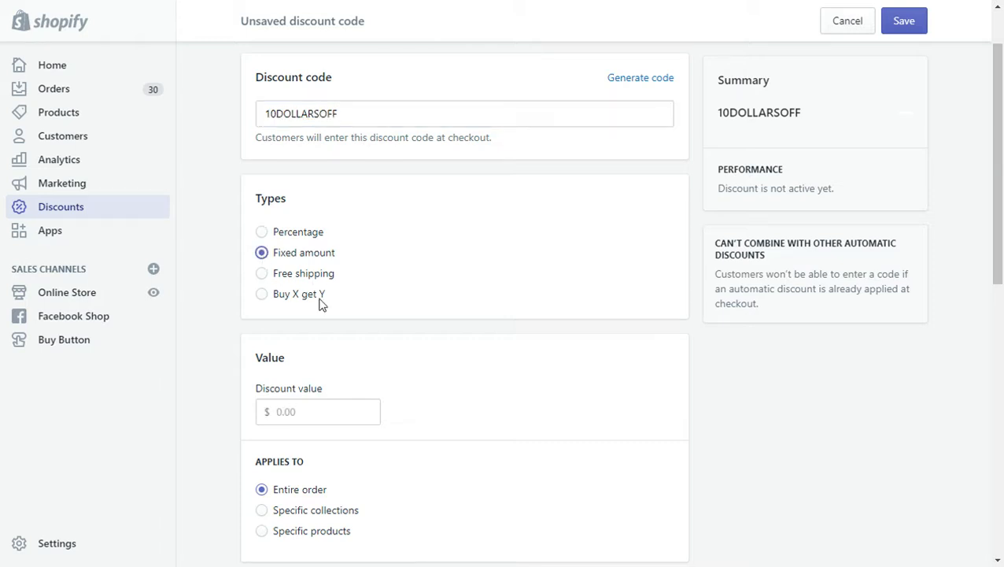
pyautogui.click(307, 414)
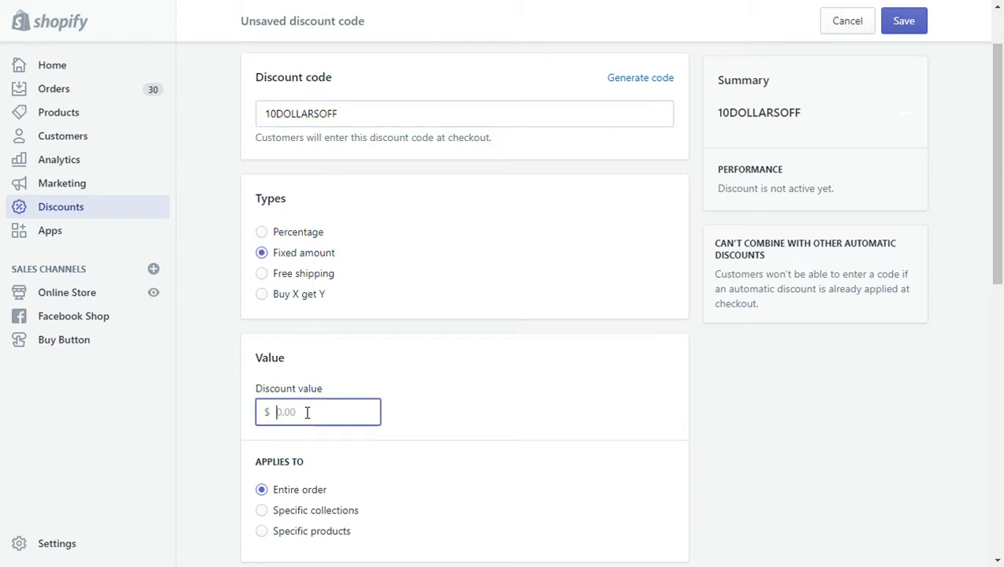
pyautogui.write('0')
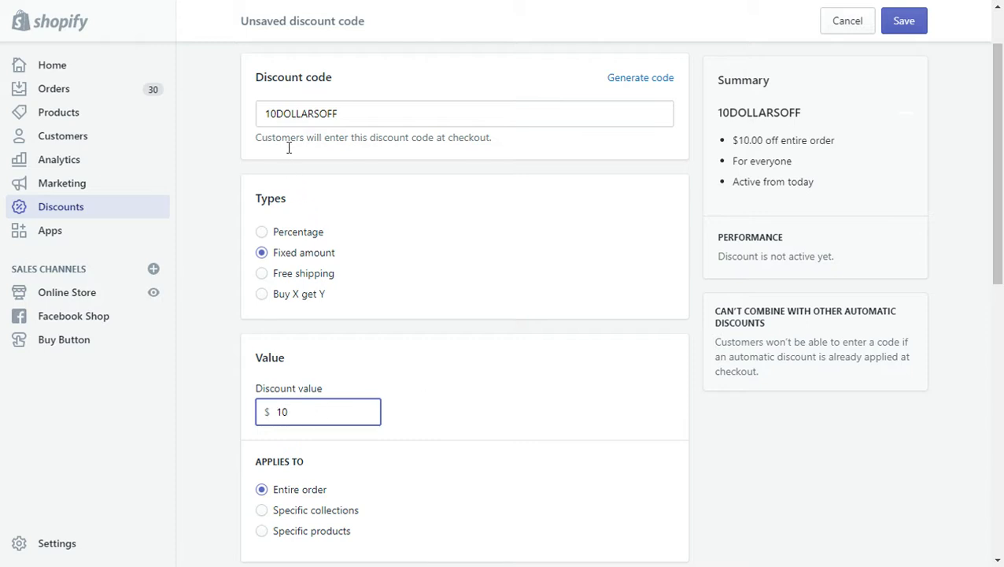
# Step: Change the discount code to 100DOLLARSOFF and raise its discount value to $100
pyautogui.click(275, 115)
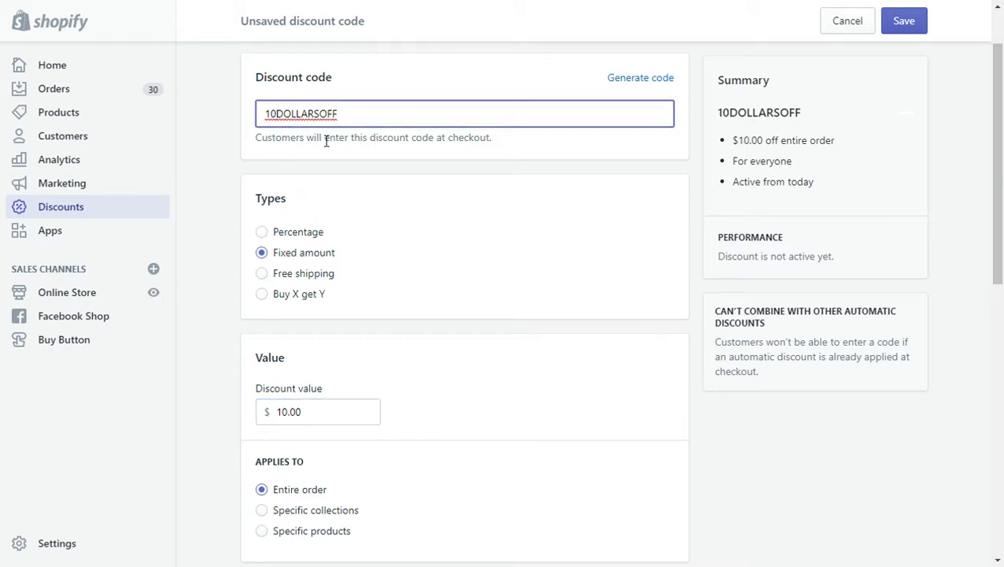
pyautogui.write('0')
pyautogui.click(307, 423)
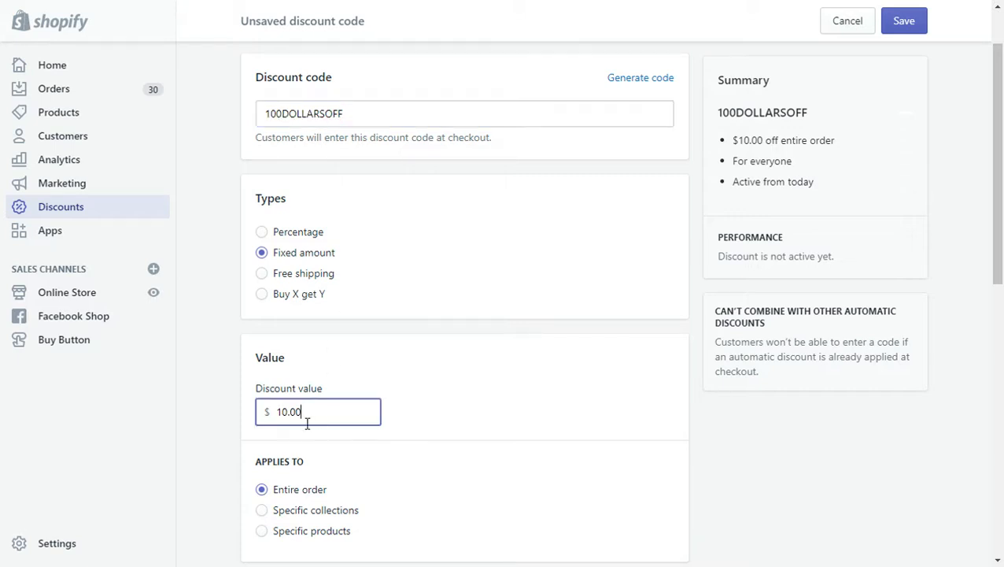
pyautogui.click(285, 417)
pyautogui.write('0')
pyautogui.click(440, 412)
# Step: Require a minimum purchase amount of $1,000 for the discount
pyautogui.scroll(-1, 440, 412)
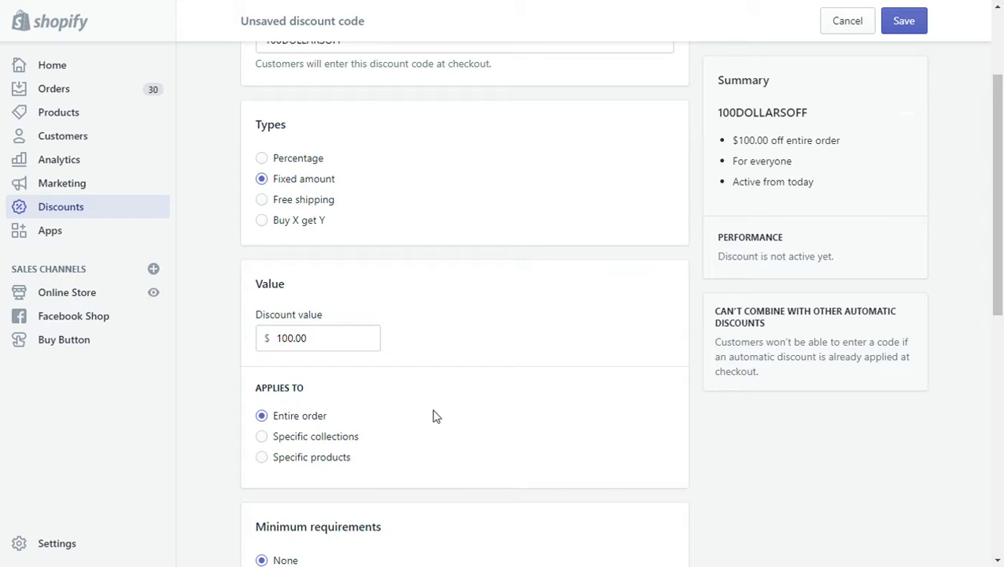
pyautogui.scroll(-1, 406, 384)
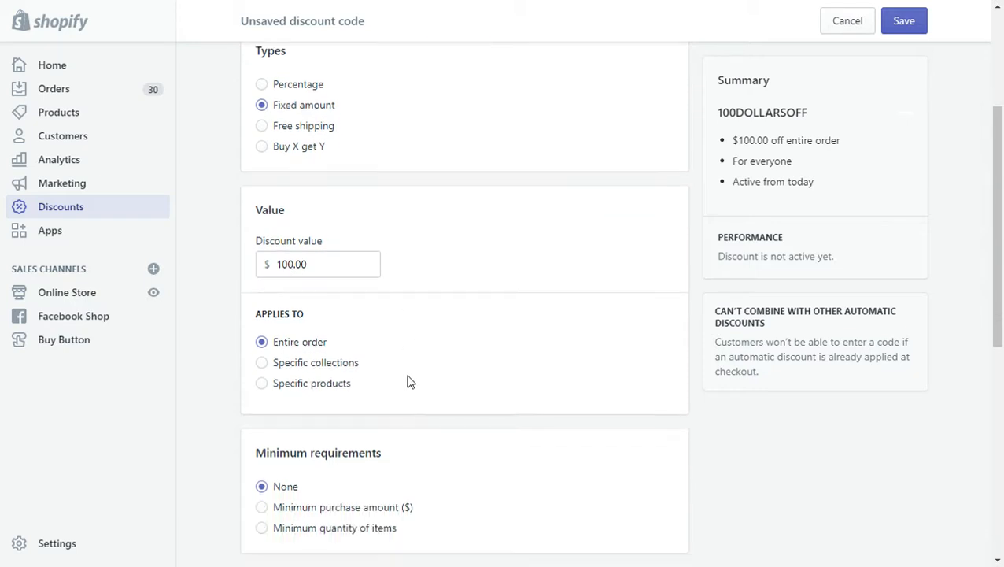
pyautogui.scroll(-3, 346, 288)
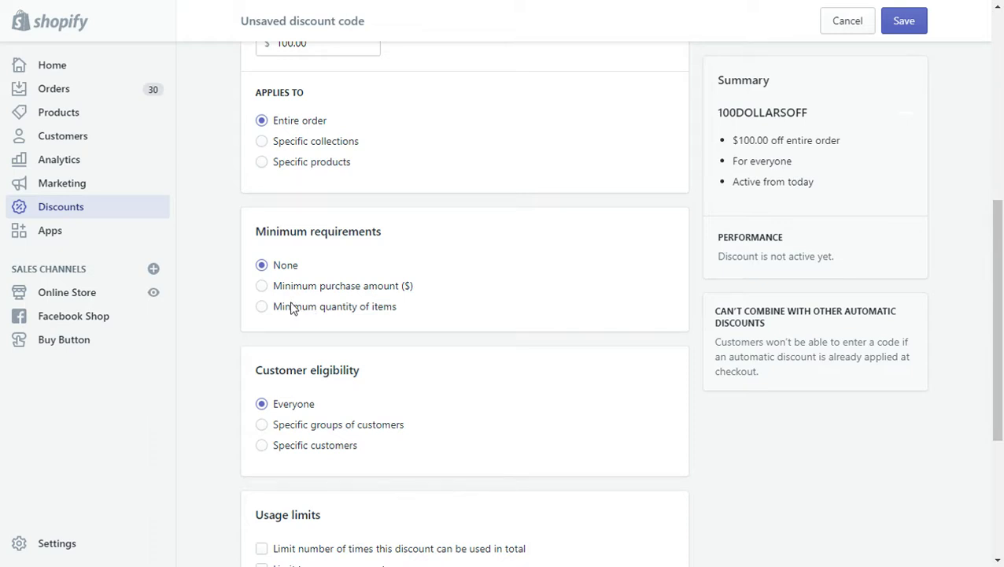
pyautogui.scroll(1, 431, 278)
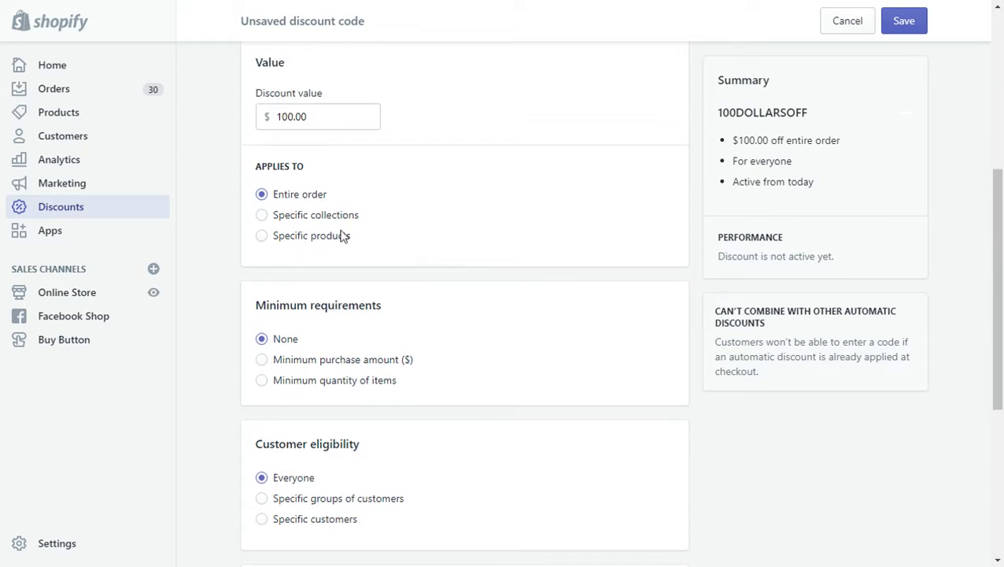
pyautogui.click(262, 361)
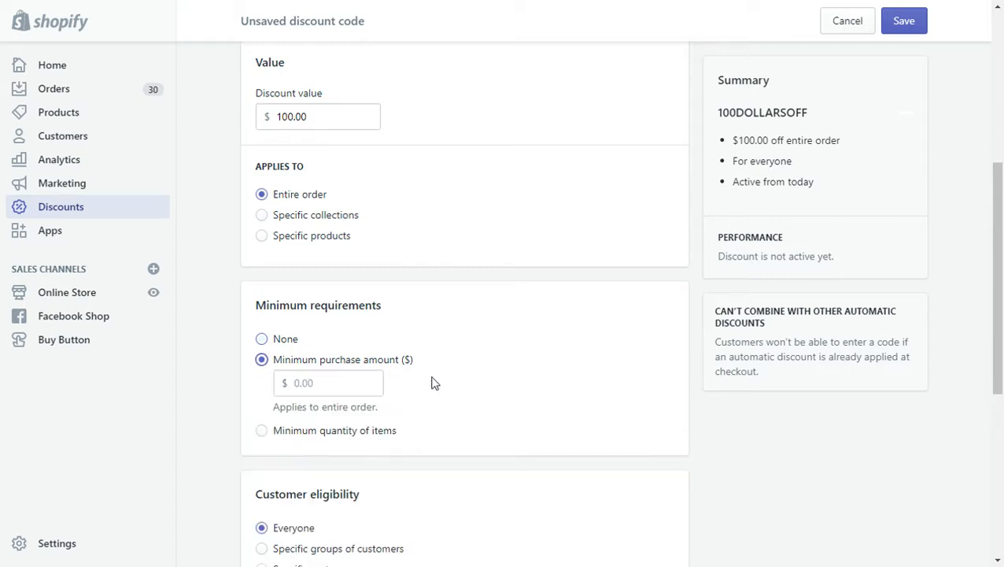
pyautogui.click(334, 384)
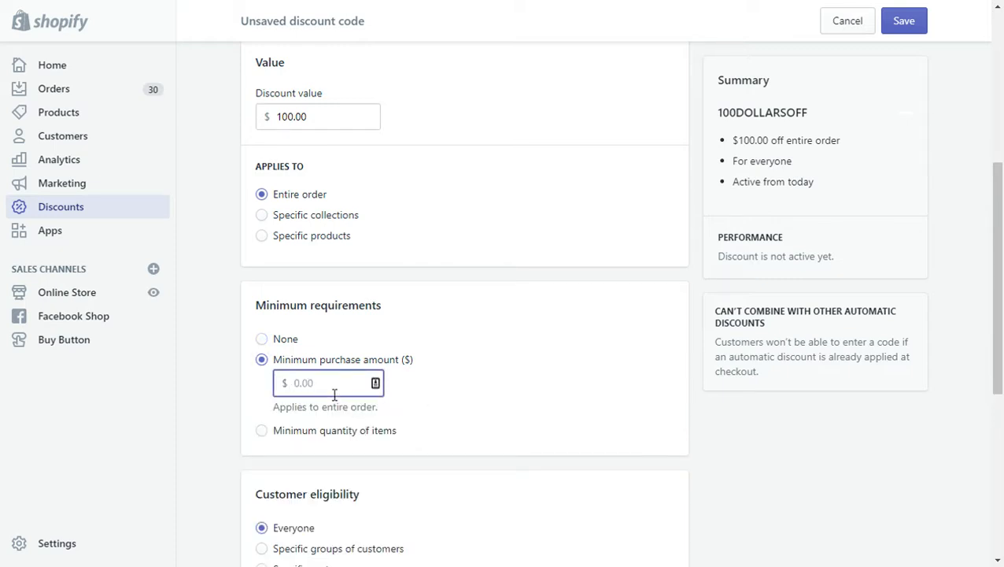
pyautogui.write('1000')
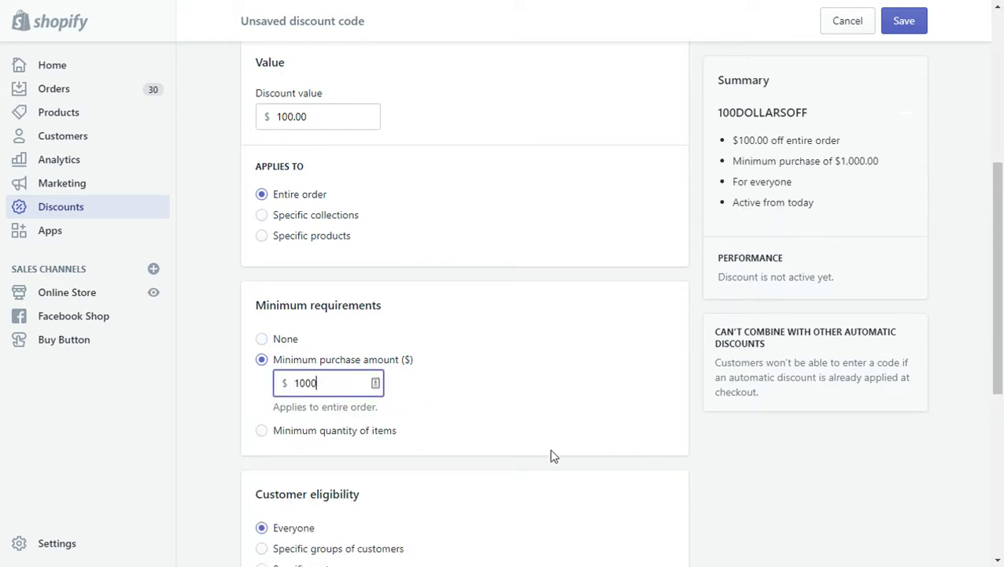
pyautogui.click(520, 405)
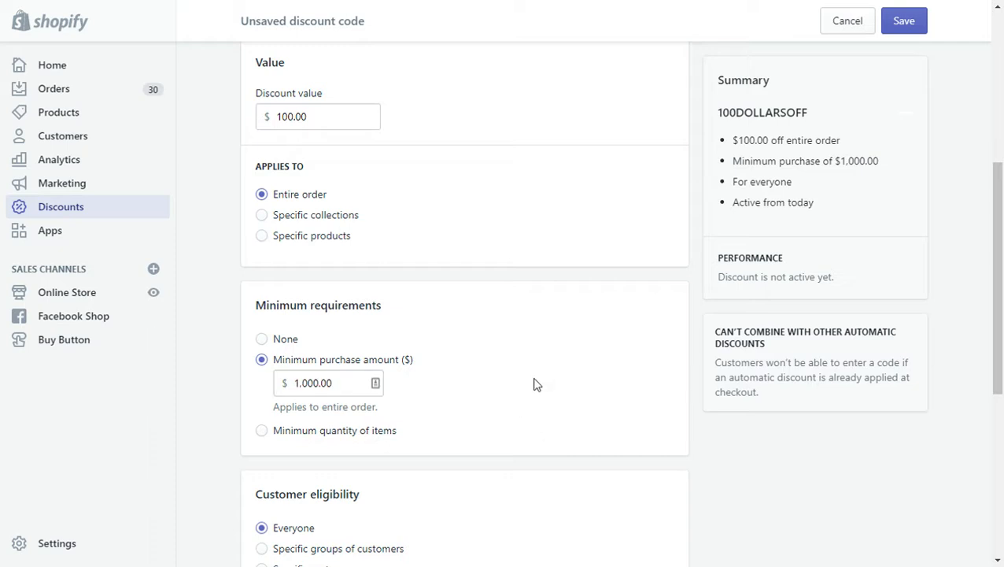
# Step: Review the customer eligibility and usage limits, and limit the discount to one use per customer
pyautogui.scroll(-1, 522, 379)
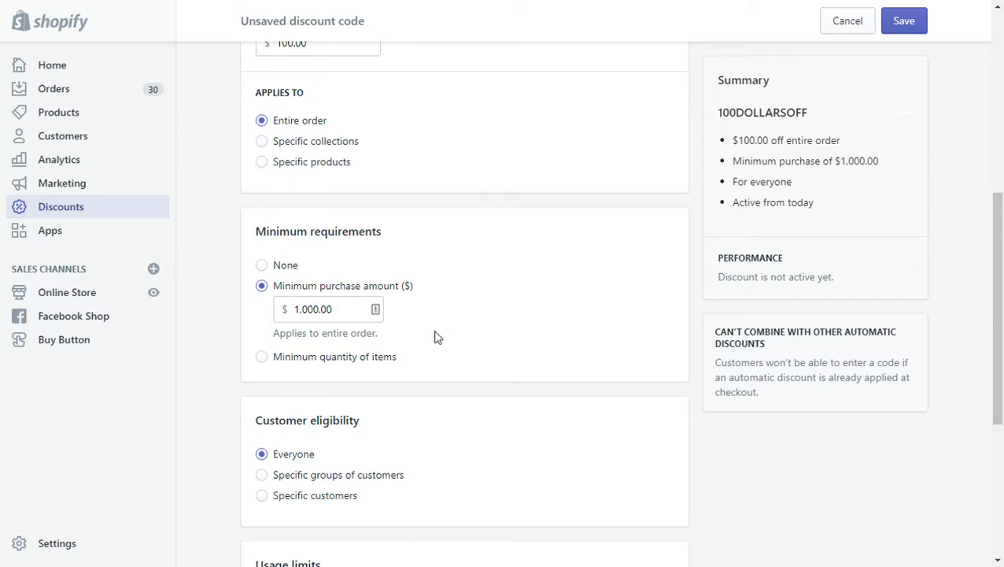
pyautogui.scroll(-1, 455, 359)
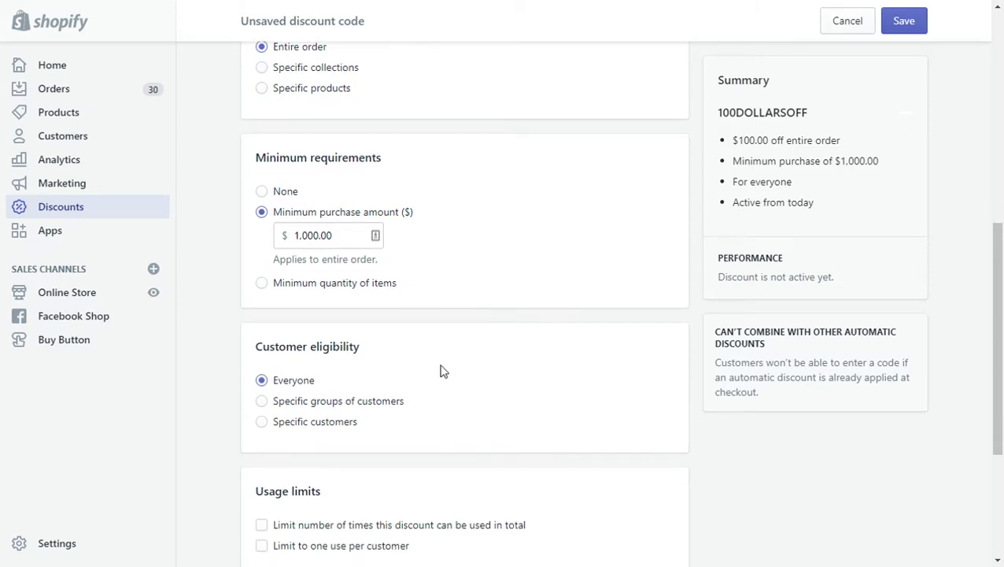
pyautogui.scroll(2, 440, 368)
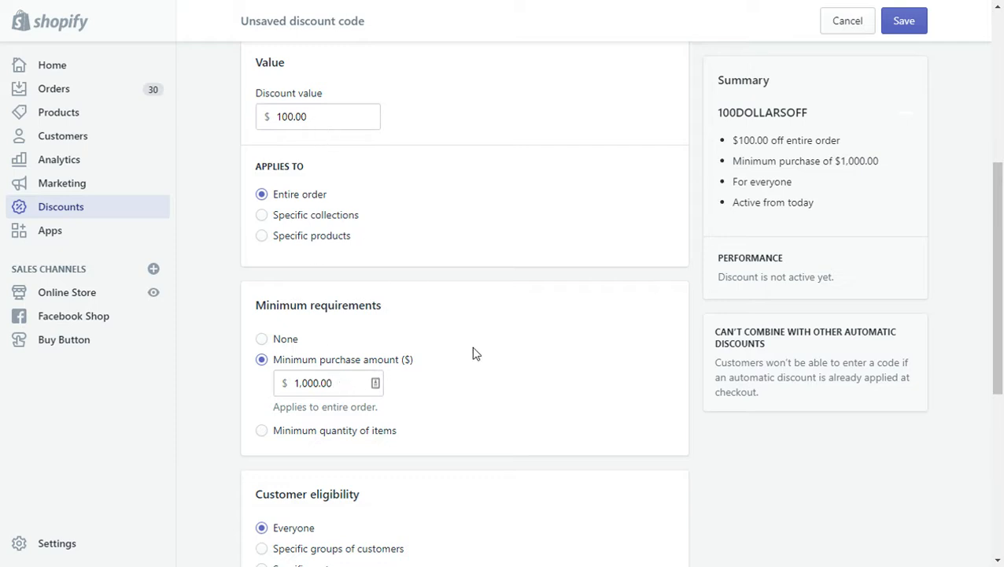
pyautogui.scroll(-2, 472, 352)
pyautogui.scroll(-1, 473, 352)
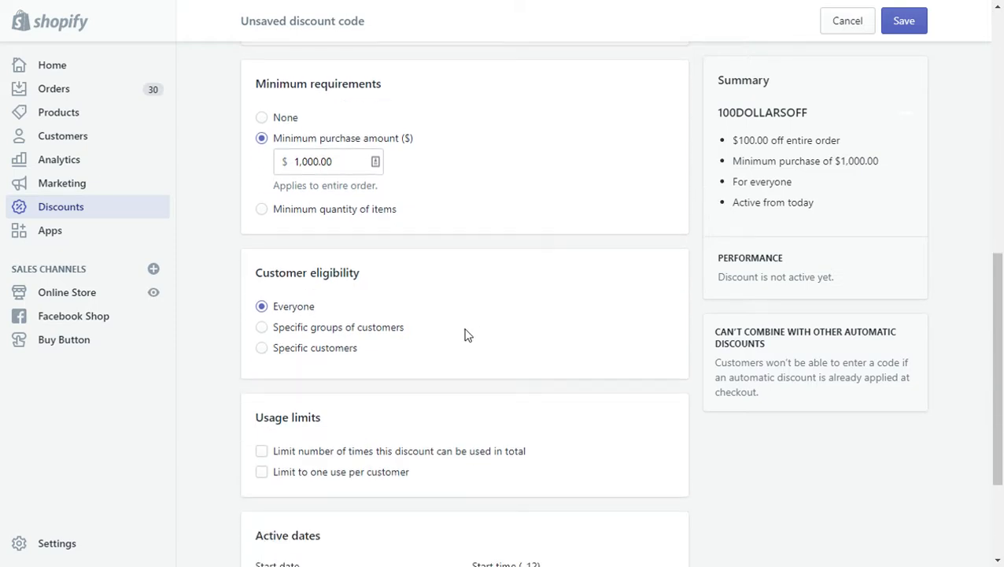
pyautogui.scroll(-1, 445, 321)
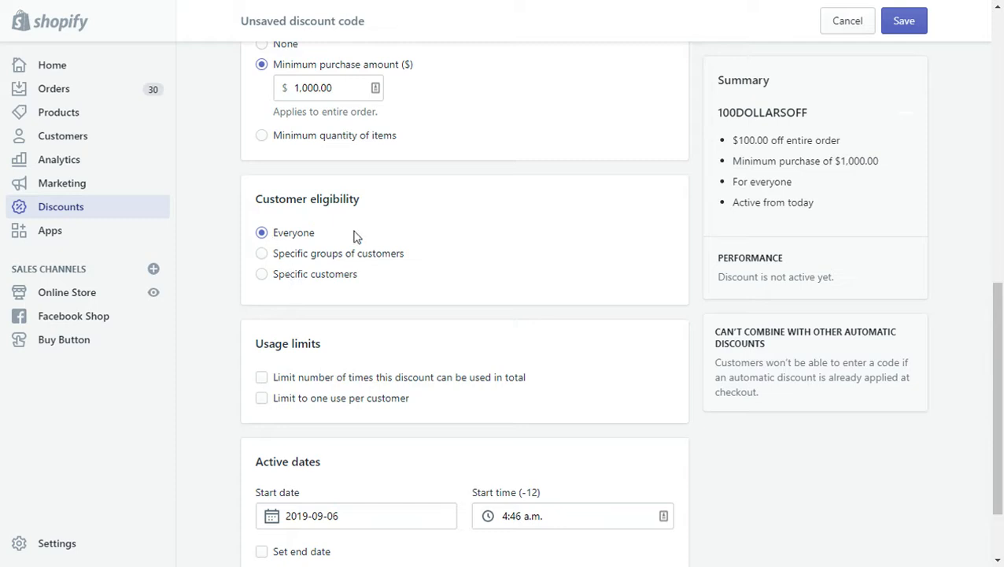
pyautogui.scroll(-1, 313, 346)
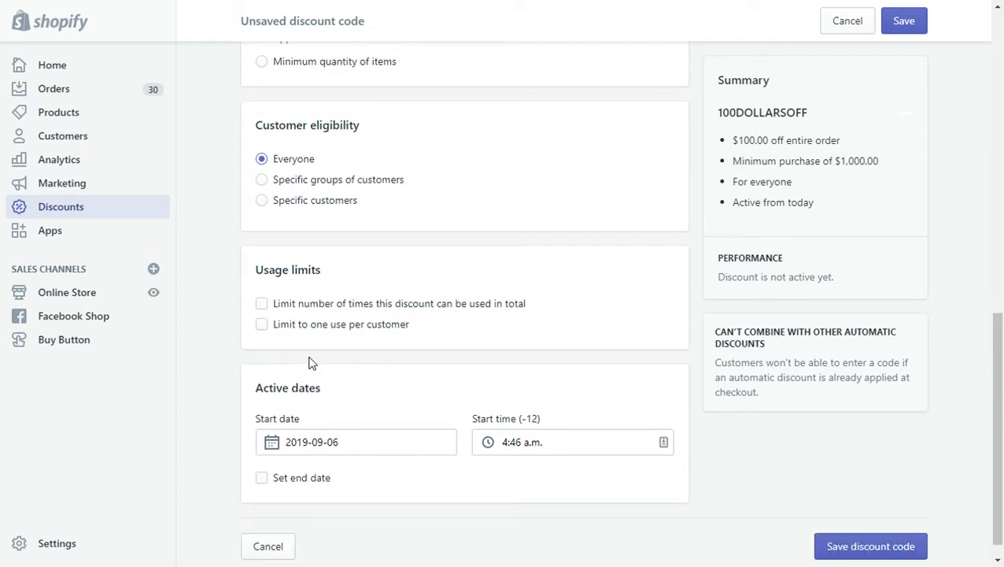
pyautogui.click(262, 325)
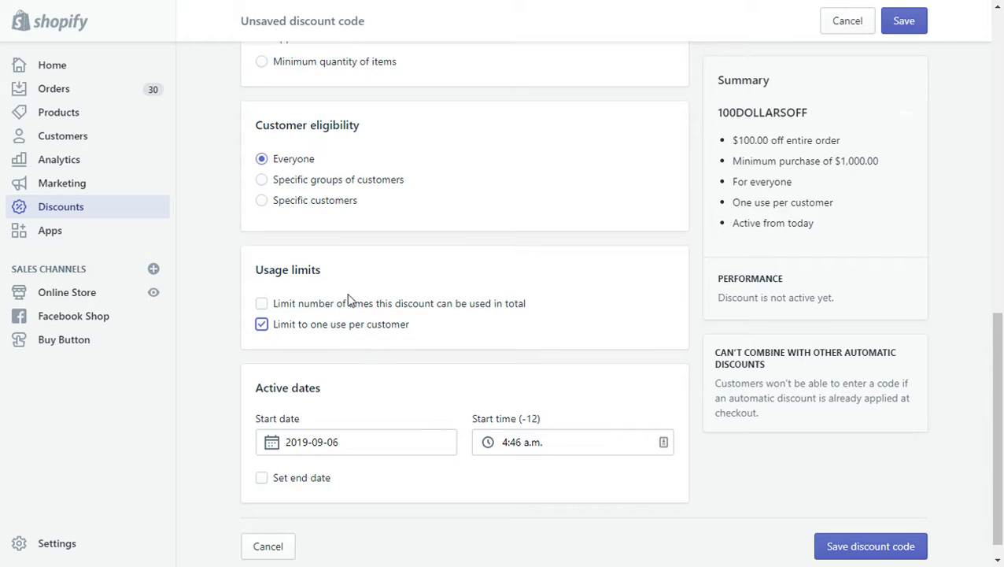
# Step: Save the discount code and select the full code text on its saved page
pyautogui.scroll(-1, 369, 309)
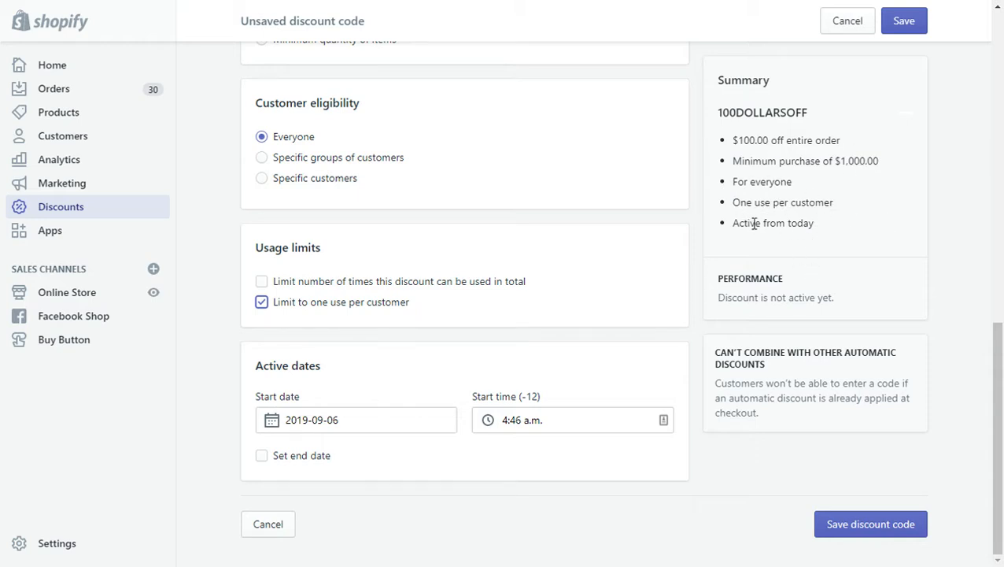
pyautogui.click(880, 531)
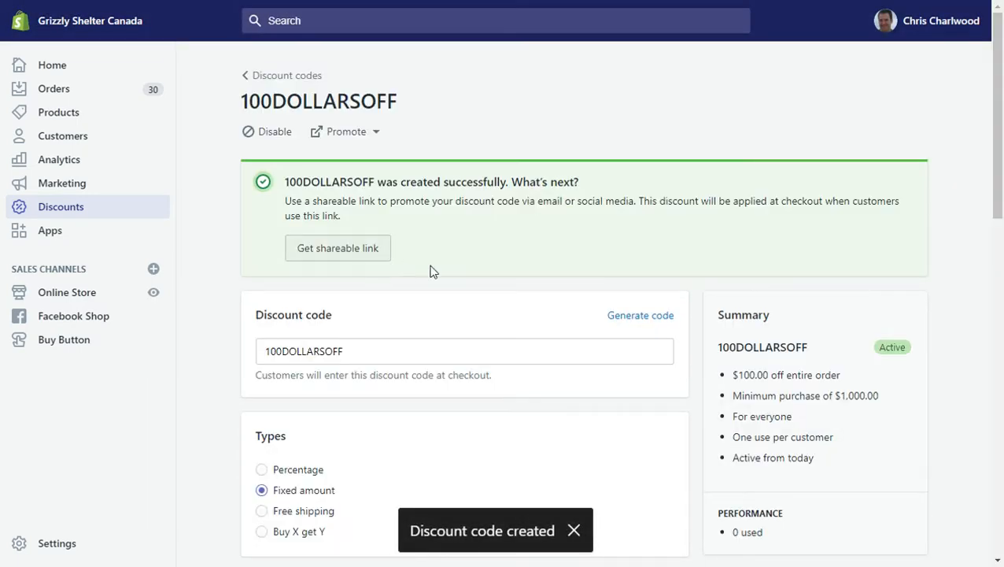
pyautogui.scroll(-1, 429, 336)
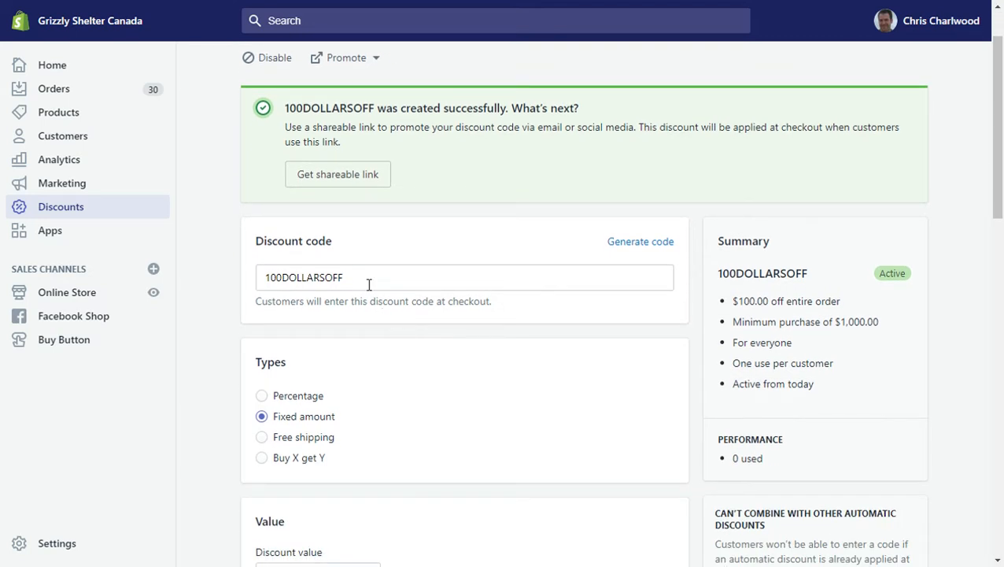
pyautogui.moveTo(369, 285); pyautogui.dragTo(238, 294)
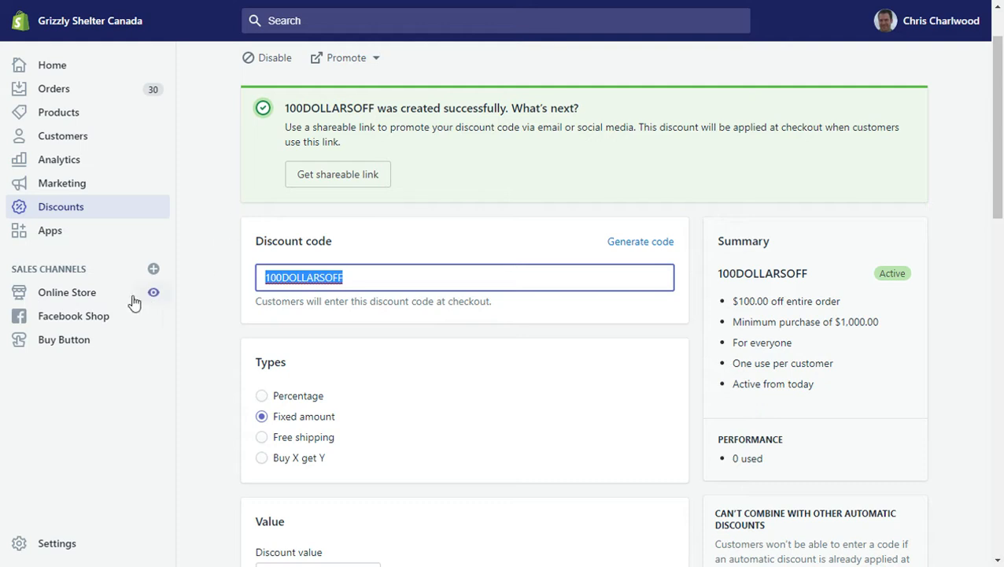
# Step: Go to the store's home overview and examine the abandoned checkout recovery email success rate and the top discounts by sales
pyautogui.click(88, 297)
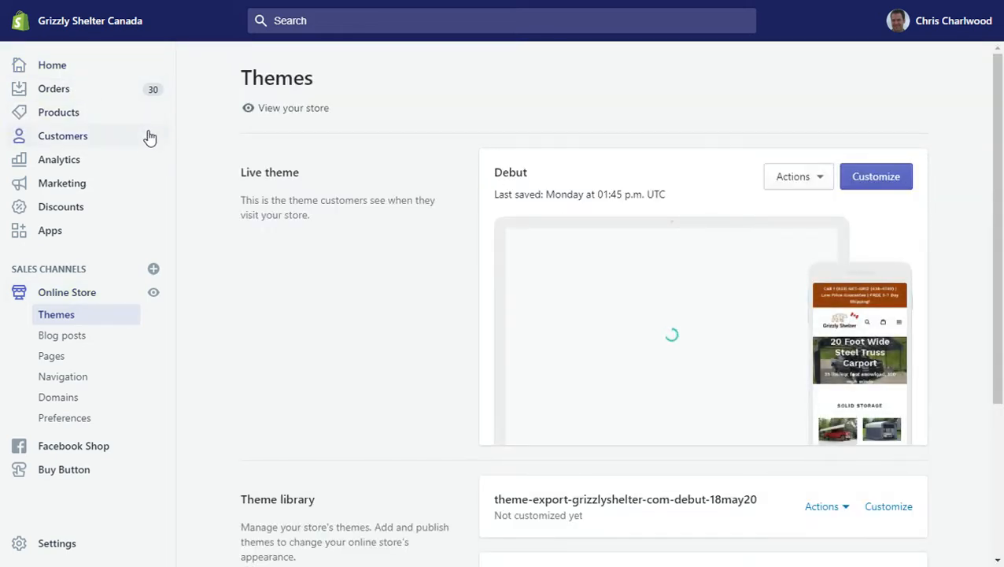
pyautogui.click(49, 66)
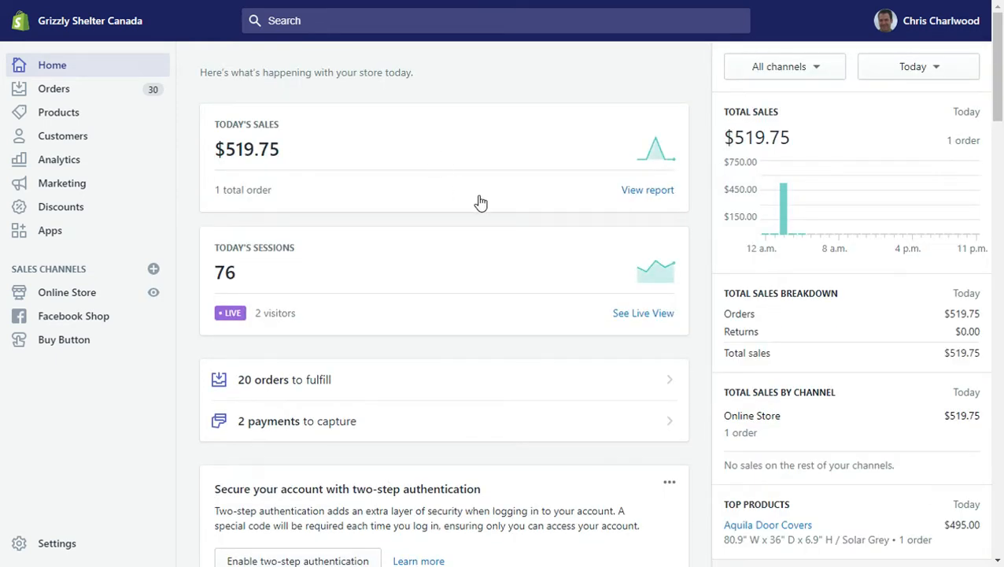
pyautogui.scroll(-7, 519, 236)
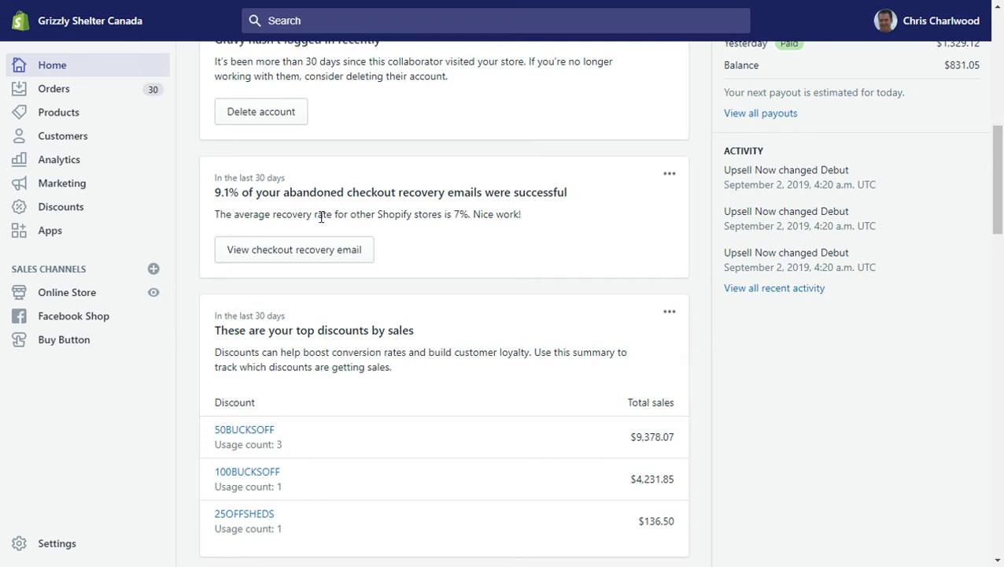
pyautogui.scroll(1, 379, 247)
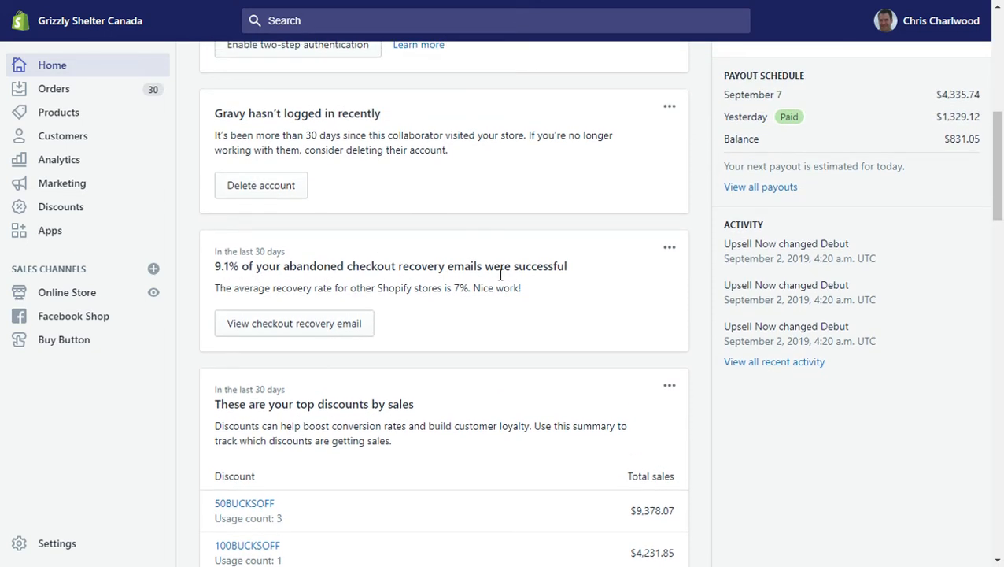